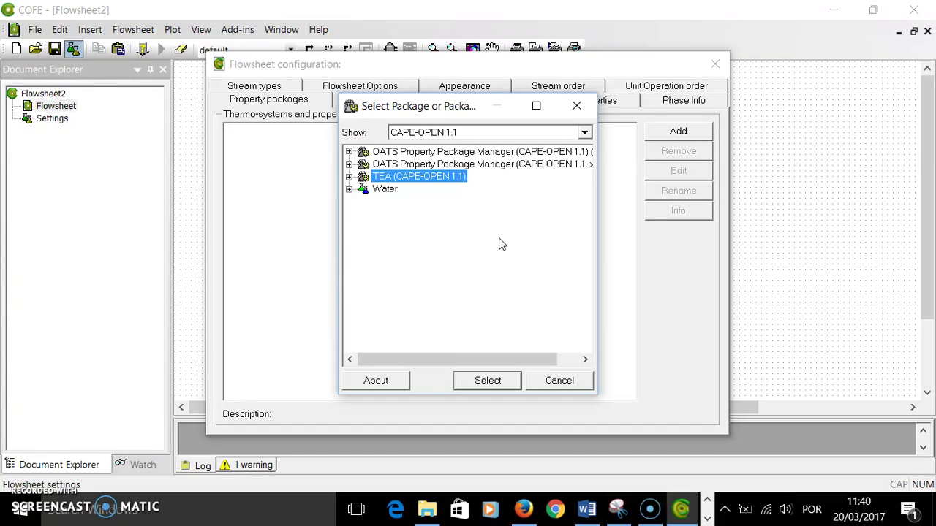
Create a new TEA (CAPE-OPEN 1.1) property package named amonia with the Peng Robinson model set
{"action": "left_click", "coordinate": [487, 381]}
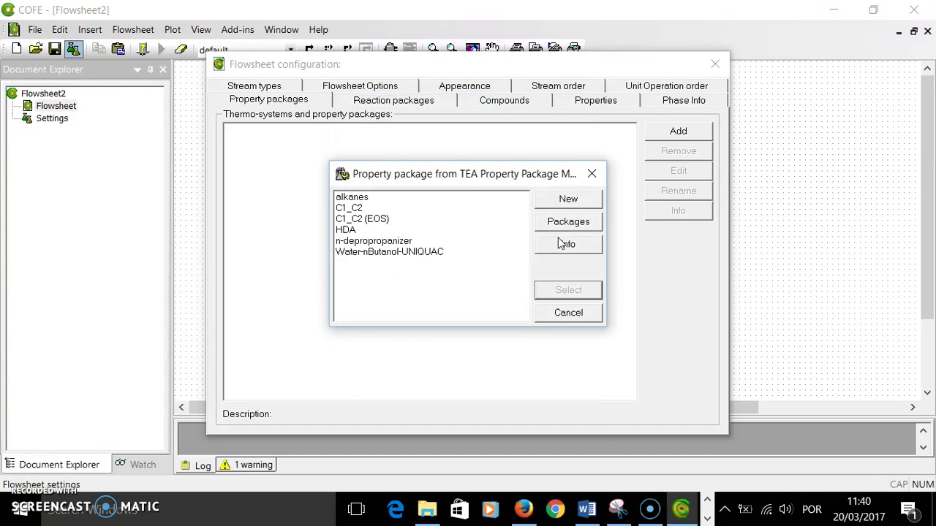
{"action": "left_click", "coordinate": [565, 209]}
{"action": "type", "text": "amonia"}
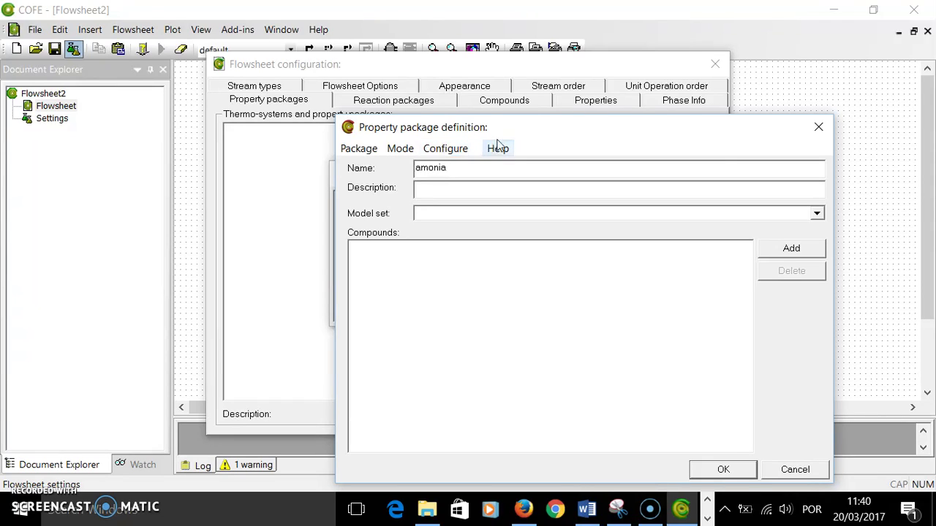
{"action": "left_click", "coordinate": [816, 212]}
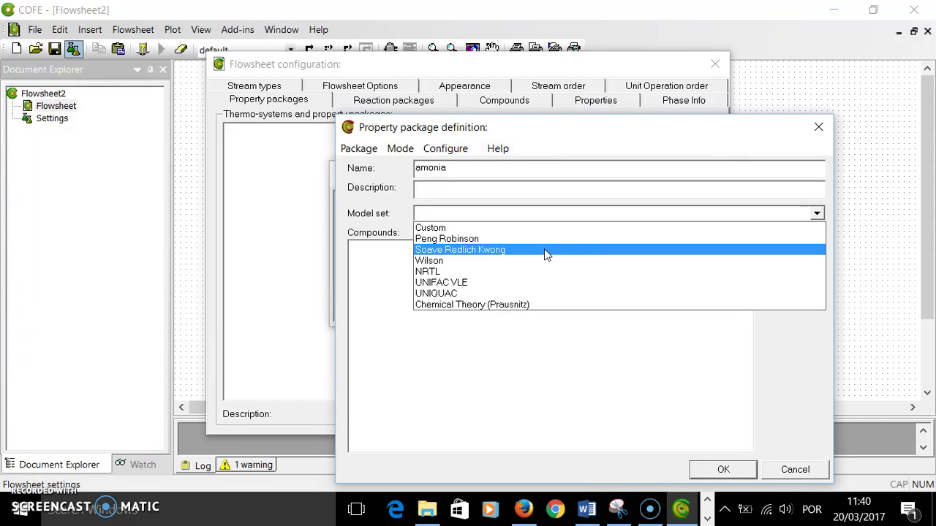
{"action": "left_click", "coordinate": [453, 239]}
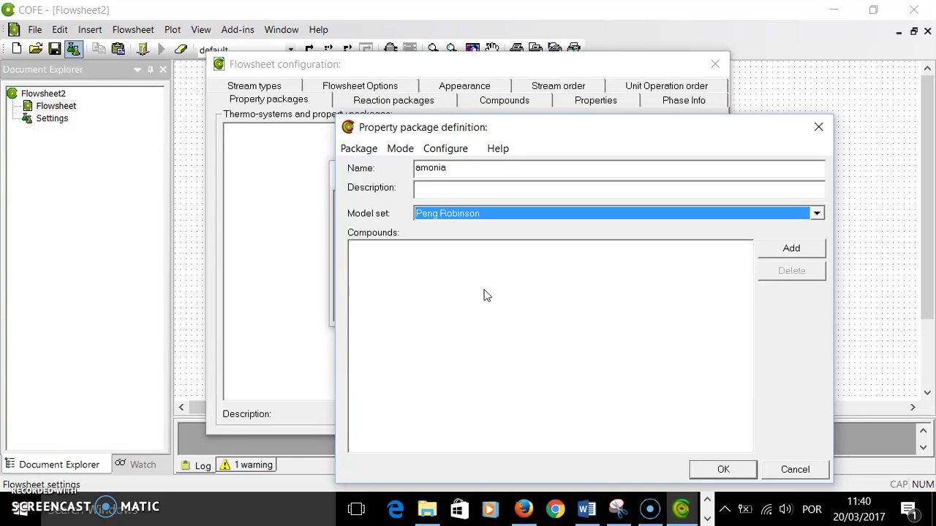
Add the compound Ammonia to the property package, filtering the compound list by "ammo"
{"action": "left_click", "coordinate": [788, 248]}
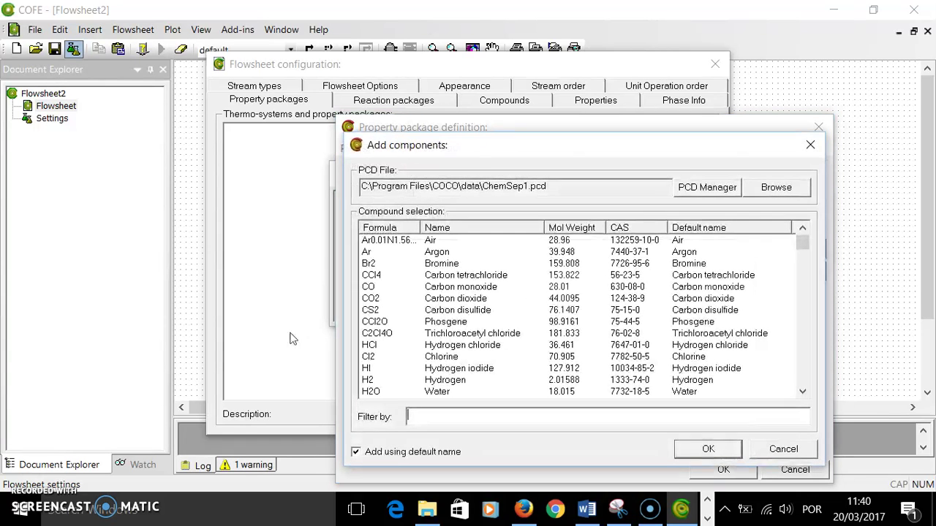
{"action": "left_click", "coordinate": [463, 422]}
{"action": "type", "text": "ammo"}
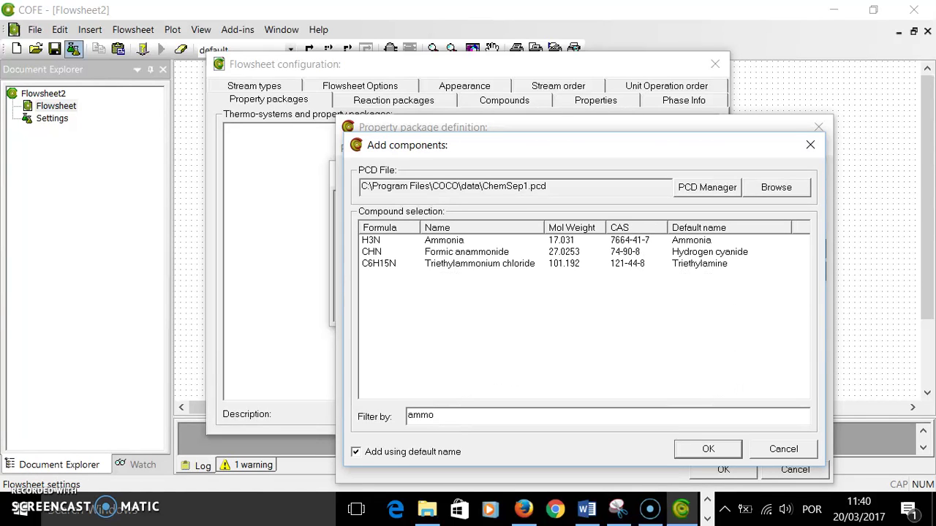
{"action": "key", "text": "Tab"}
{"action": "left_click", "coordinate": [702, 454]}
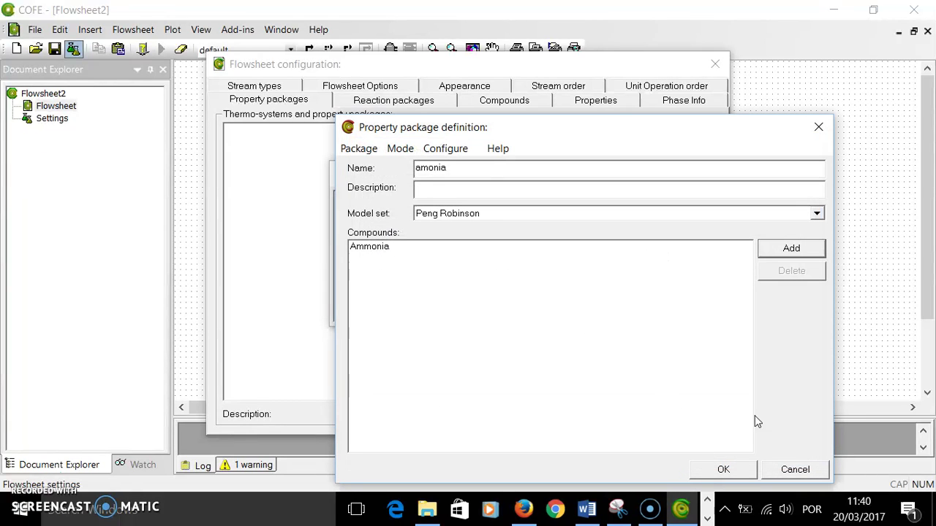
Accept the property package, assign it to the default stream type, and close the flowsheet configuration
{"action": "left_click", "coordinate": [720, 471]}
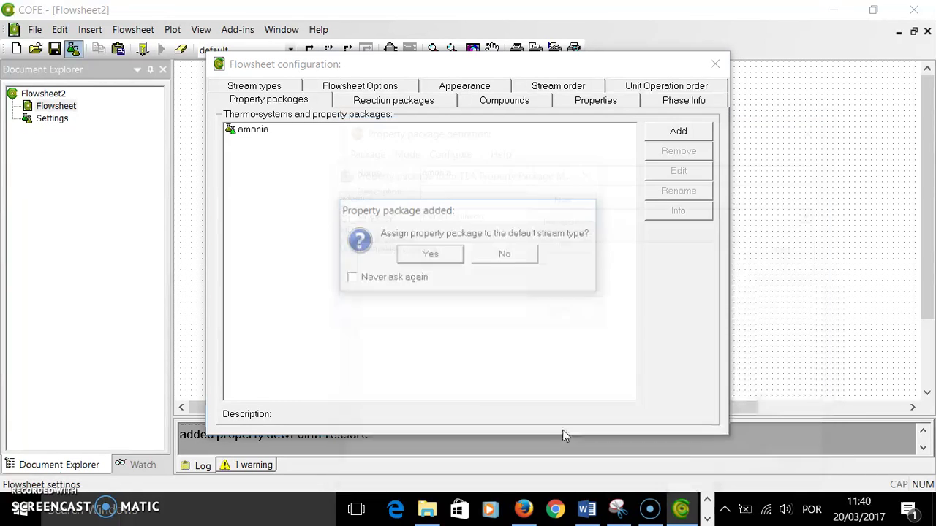
{"action": "left_click", "coordinate": [436, 258]}
{"action": "left_click", "coordinate": [715, 64]}
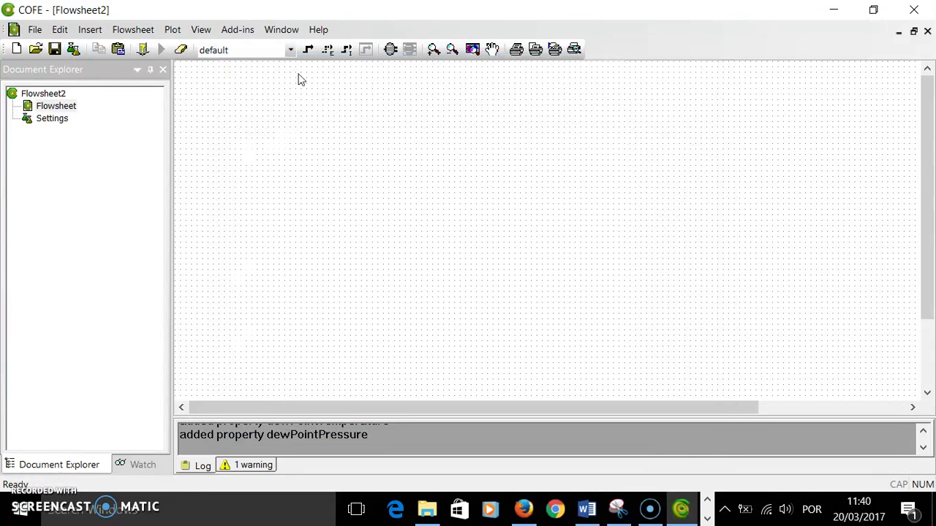
Check the refrigeration cycle diagram in Snipping Tool, return to COFE and draw a short horizontal material stream in the flowsheet's upper-left area
{"action": "left_click", "coordinate": [617, 512]}
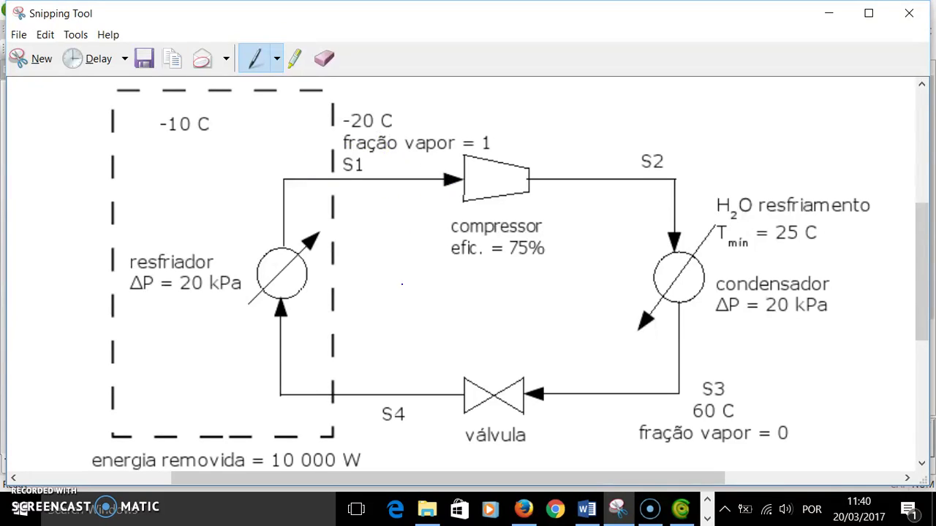
{"action": "left_click", "coordinate": [681, 509]}
{"action": "left_click", "coordinate": [308, 51]}
{"action": "left_click", "coordinate": [217, 111]}
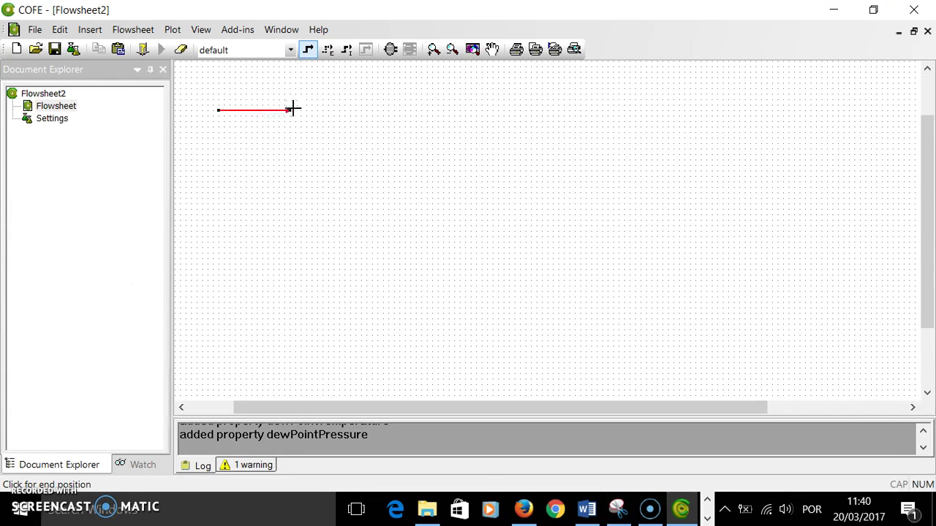
{"action": "left_click", "coordinate": [295, 110]}
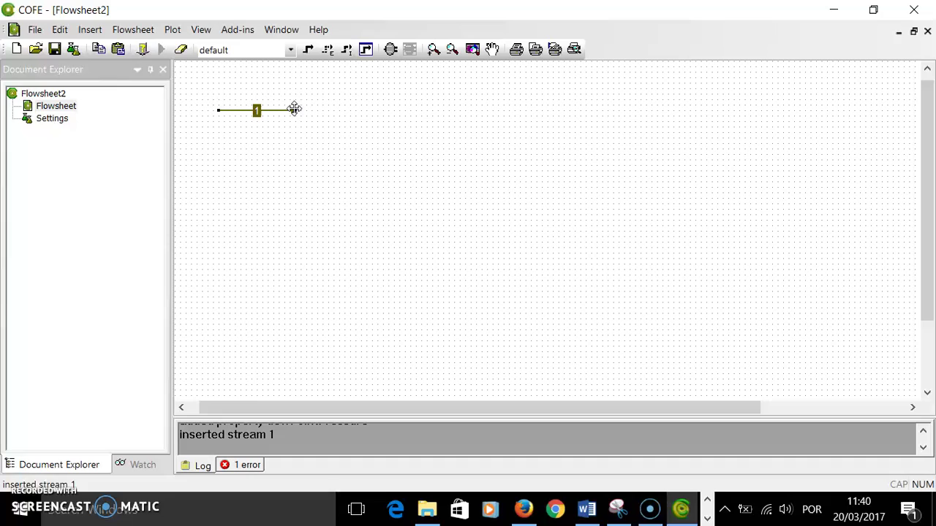
Open the properties of stream 1 and set its pressure unit to kiloPascal [kPa]
{"action": "double_click", "coordinate": [249, 113]}
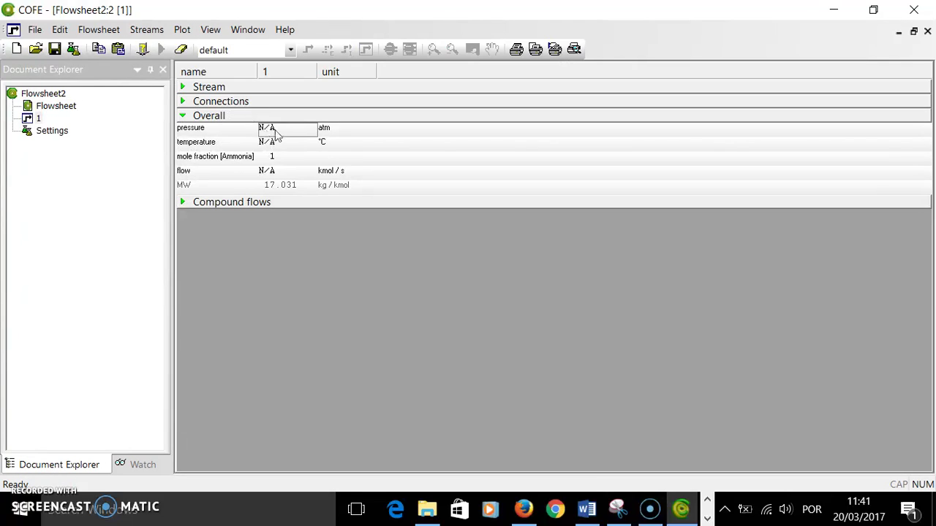
{"action": "left_click", "coordinate": [275, 131]}
{"action": "left_click", "coordinate": [349, 132]}
{"action": "left_click", "coordinate": [349, 133]}
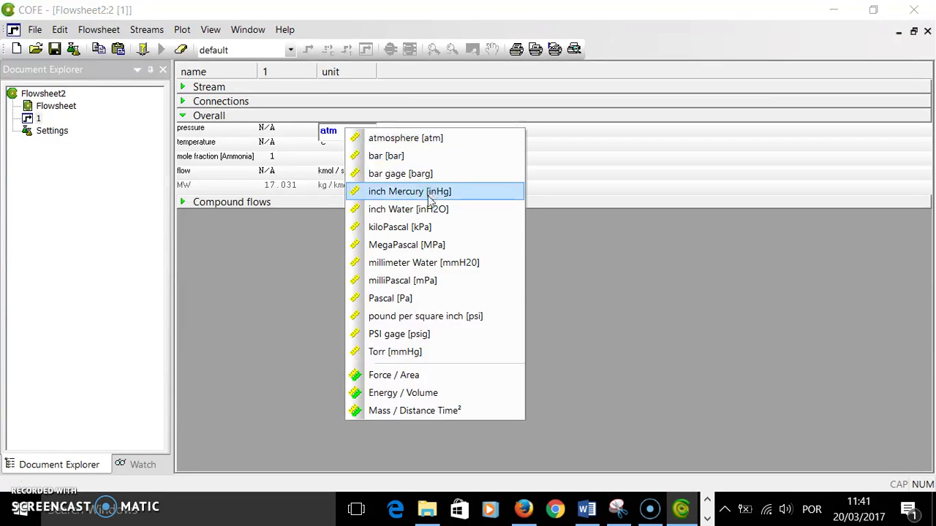
{"action": "left_click", "coordinate": [433, 226]}
Set stream 1's temperature to -20 °C and its pressure to 101 kPa
{"action": "left_click", "coordinate": [264, 129]}
{"action": "left_click", "coordinate": [264, 130]}
{"action": "left_click", "coordinate": [273, 148]}
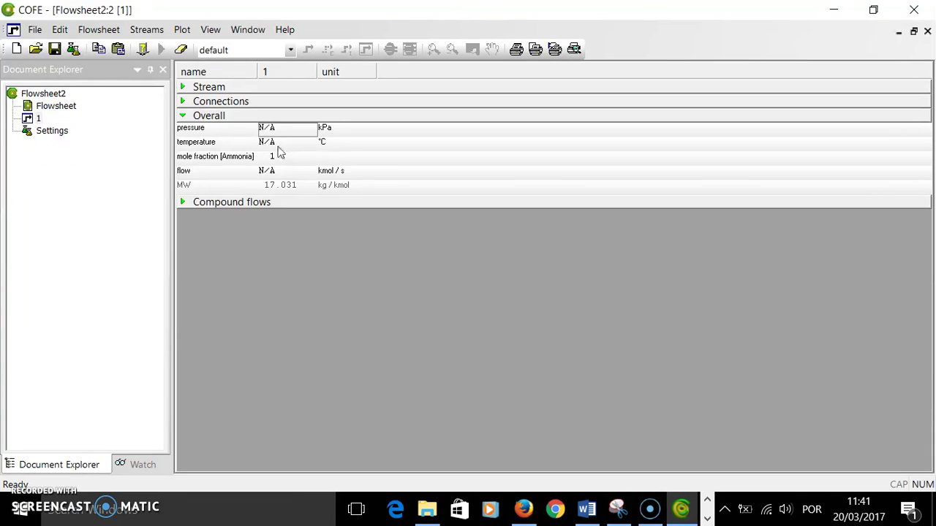
{"action": "left_click", "coordinate": [271, 147]}
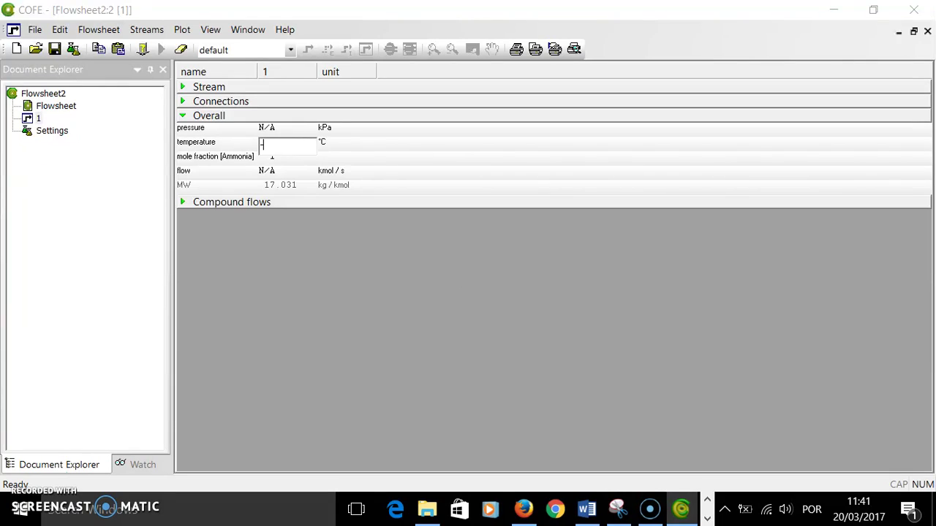
{"action": "key", "text": "Return"}
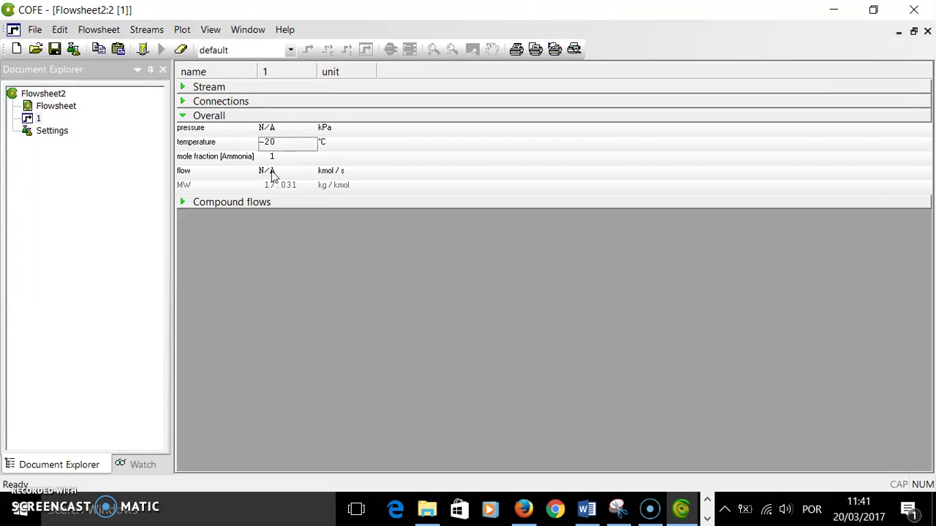
{"action": "left_click", "coordinate": [271, 129]}
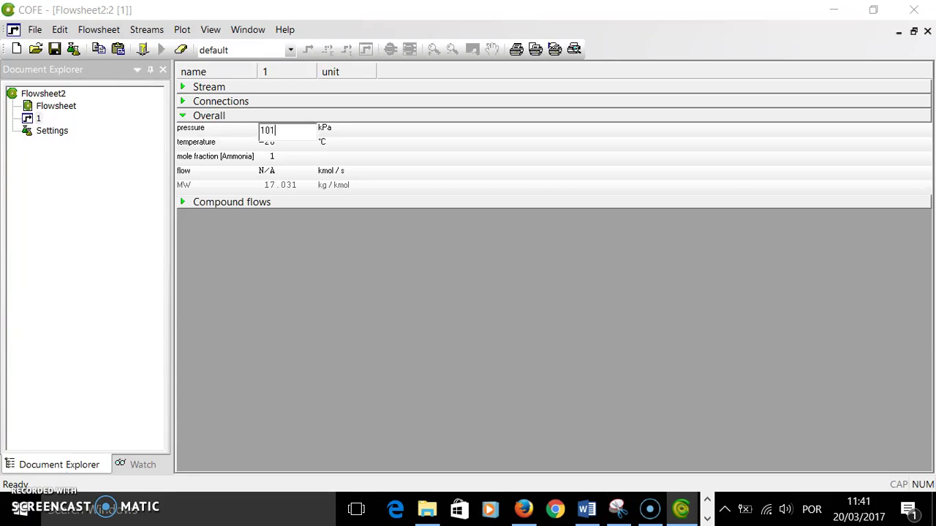
{"action": "key", "text": "Return"}
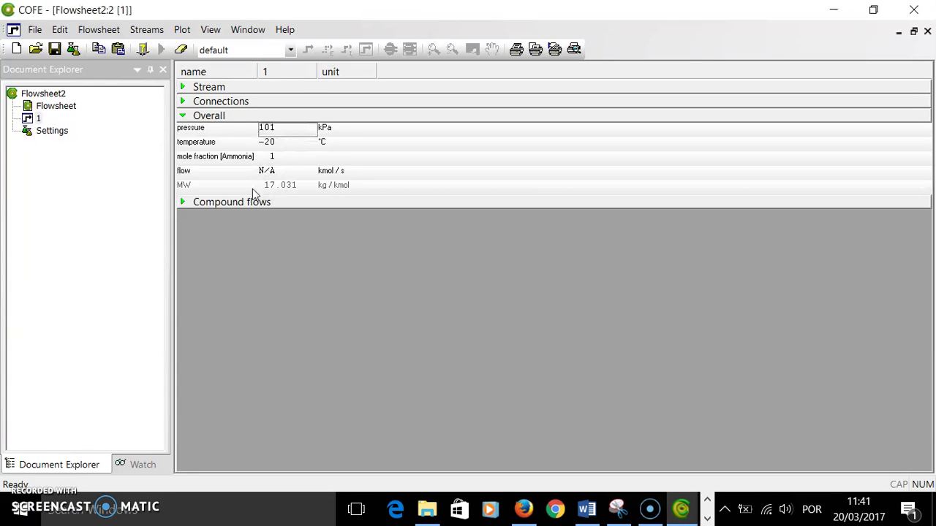
Change stream 1's flow unit to kg / h and set the flow to 10
{"action": "left_click", "coordinate": [331, 173]}
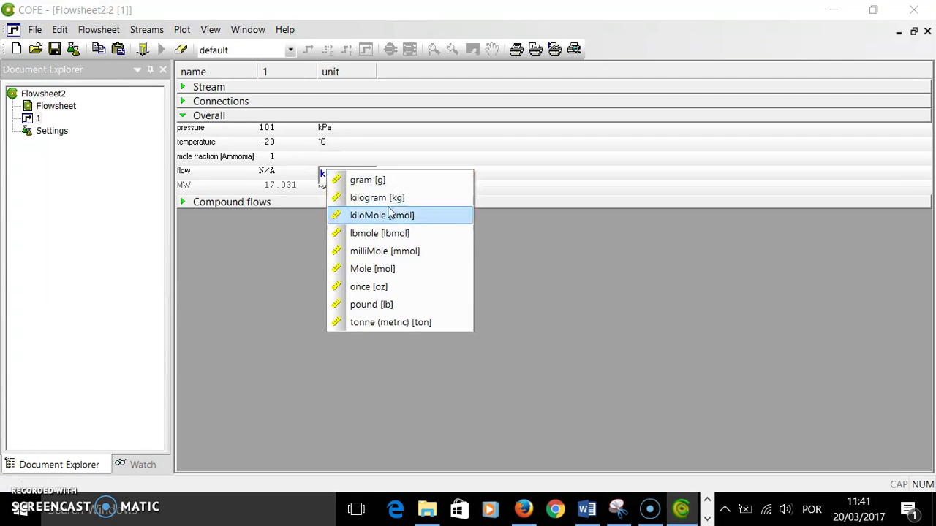
{"action": "left_click", "coordinate": [390, 199]}
{"action": "left_click", "coordinate": [343, 176]}
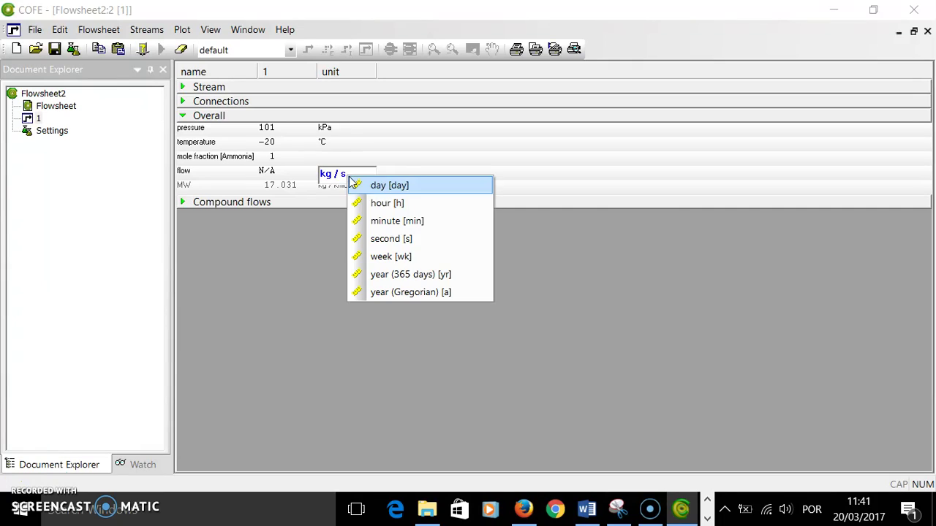
{"action": "left_click", "coordinate": [377, 203]}
{"action": "left_click", "coordinate": [270, 172]}
{"action": "left_click", "coordinate": [268, 172]}
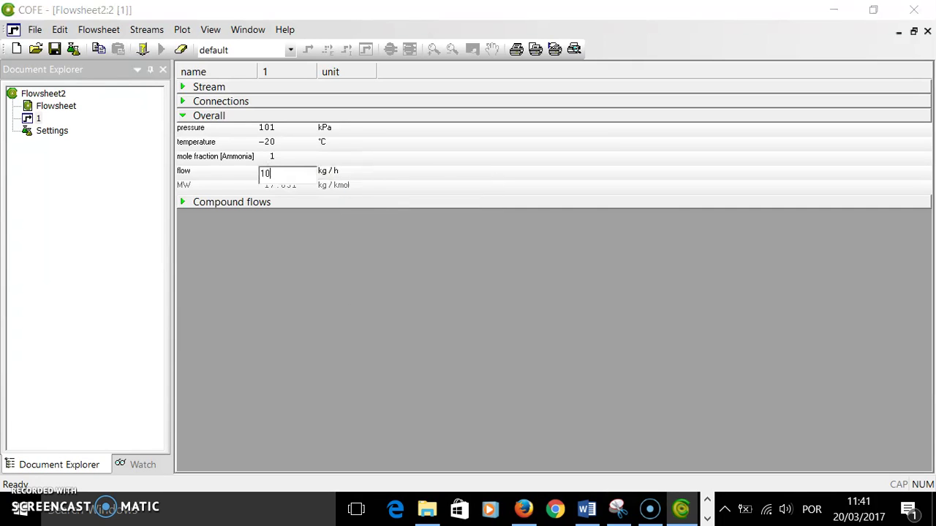
{"action": "key", "text": "Return"}
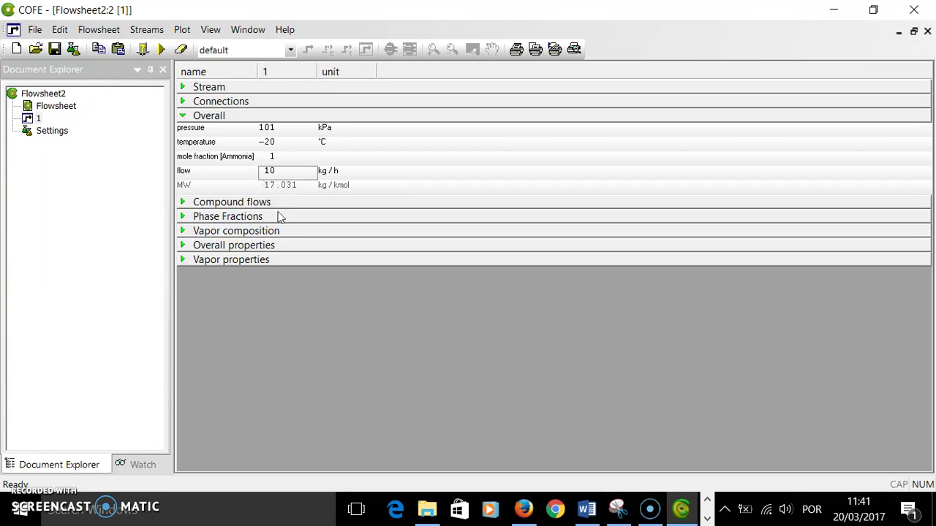
Check stream 1's phase fractions against the cycle diagram in Snipping Tool, then return to the COFE flowsheet and solve it
{"action": "left_click", "coordinate": [183, 218]}
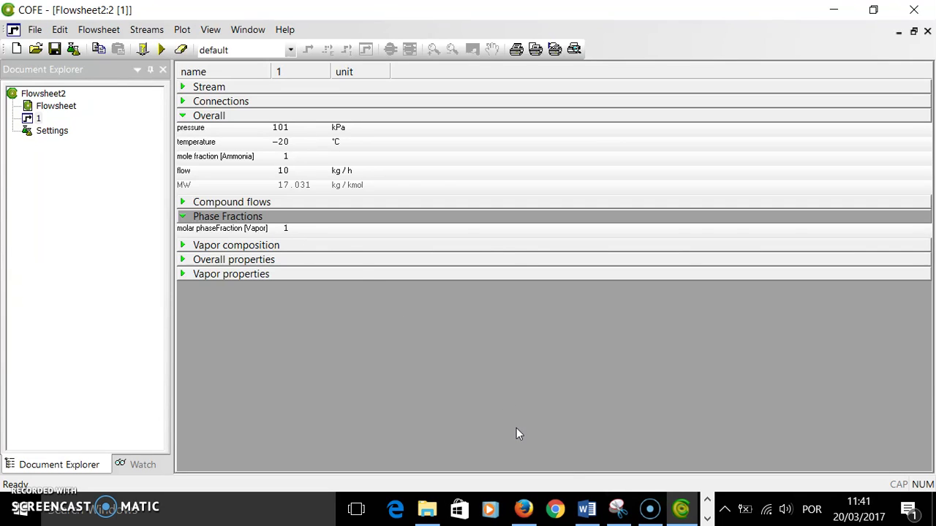
{"action": "left_click", "coordinate": [618, 509]}
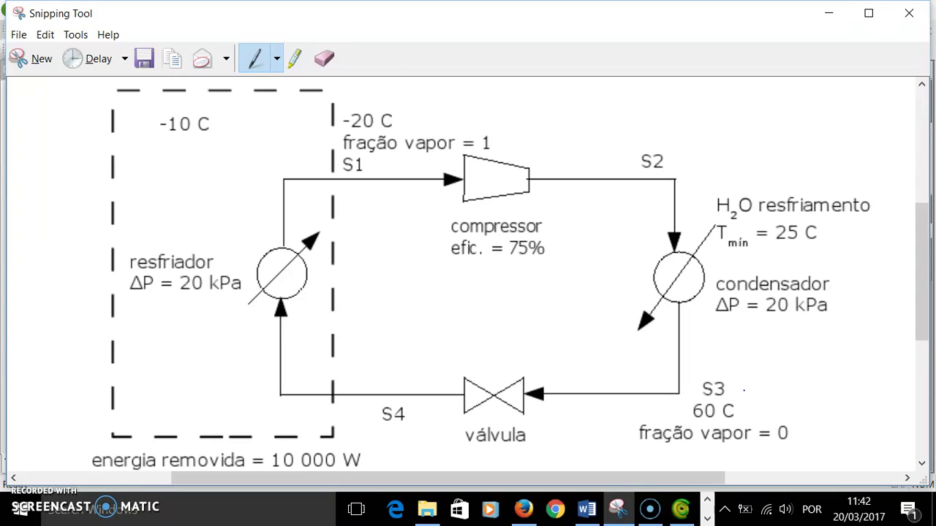
{"action": "left_click", "coordinate": [681, 509]}
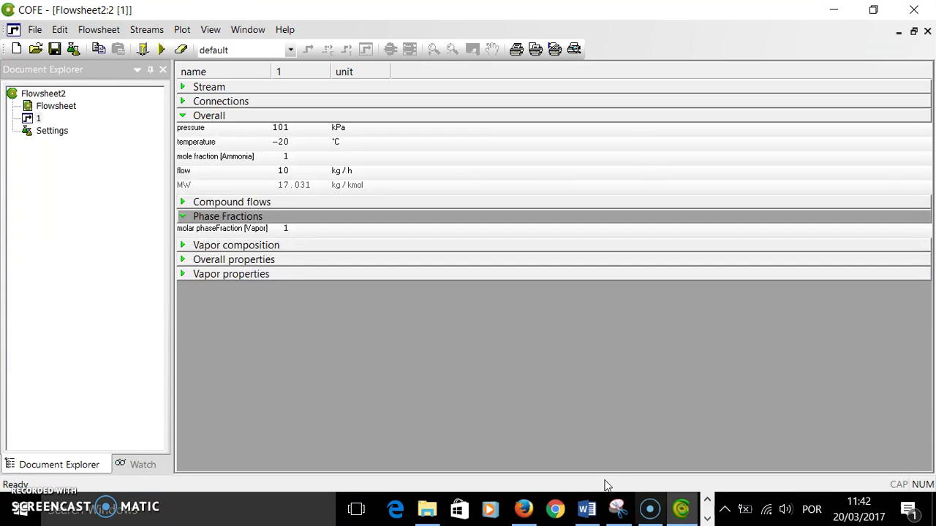
{"action": "double_click", "coordinate": [64, 108]}
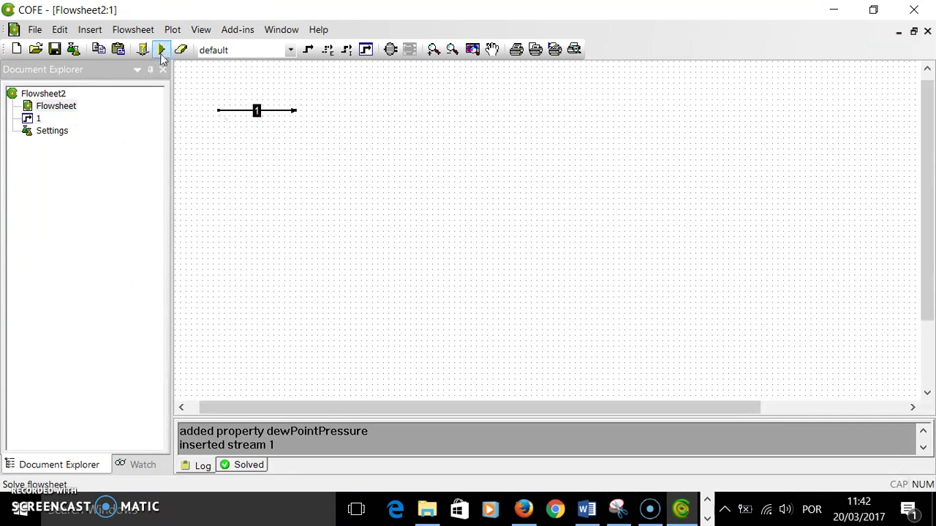
{"action": "left_click", "coordinate": [161, 53]}
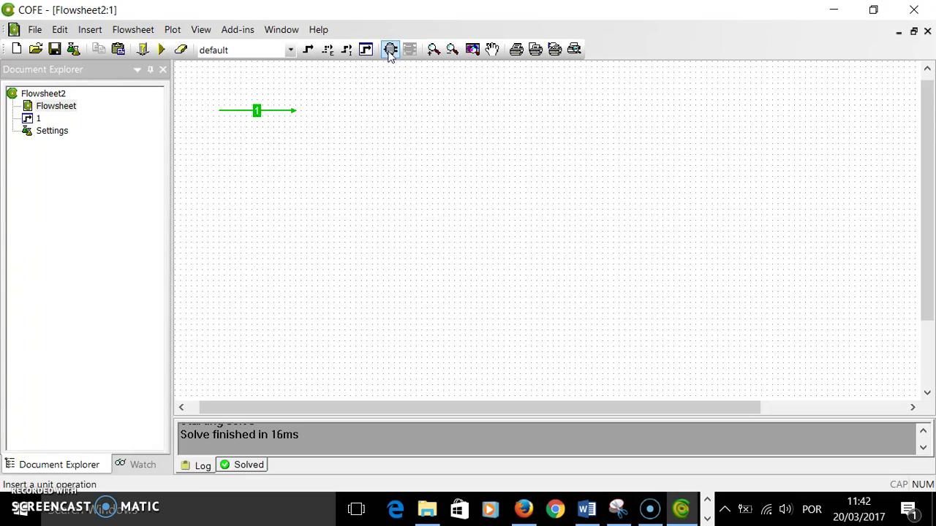
Insert a Compressor unit operation at the end of stream 1 and connect the stream to its inlet
{"action": "left_click", "coordinate": [390, 49]}
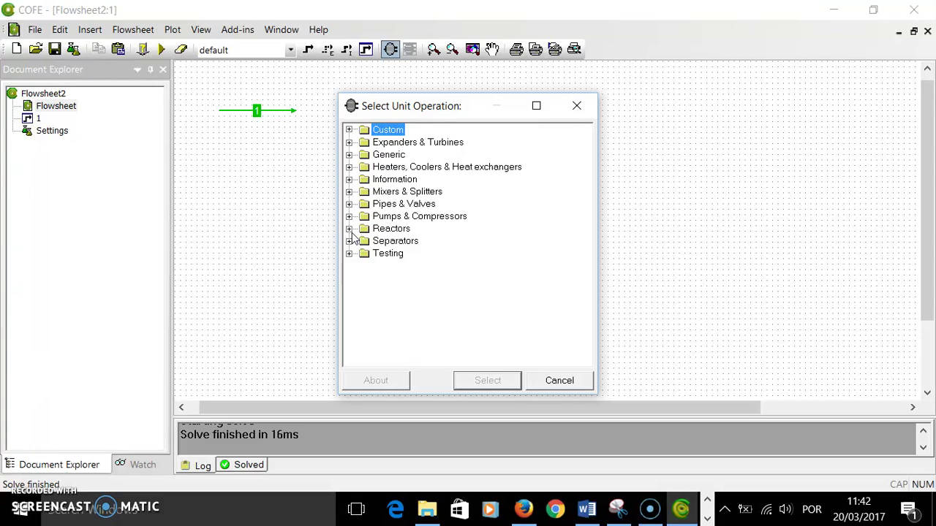
{"action": "left_click", "coordinate": [348, 217]}
{"action": "left_click", "coordinate": [400, 231]}
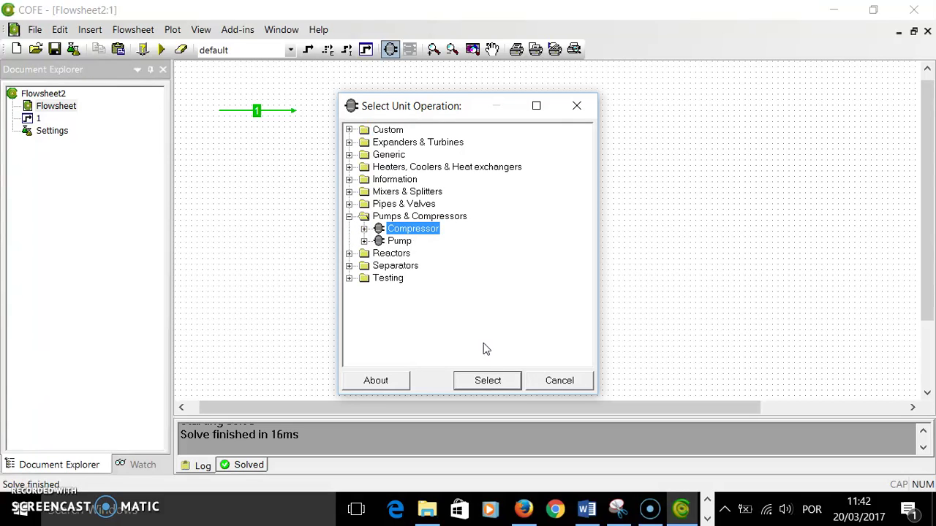
{"action": "left_click", "coordinate": [488, 381]}
{"action": "left_click", "coordinate": [312, 105]}
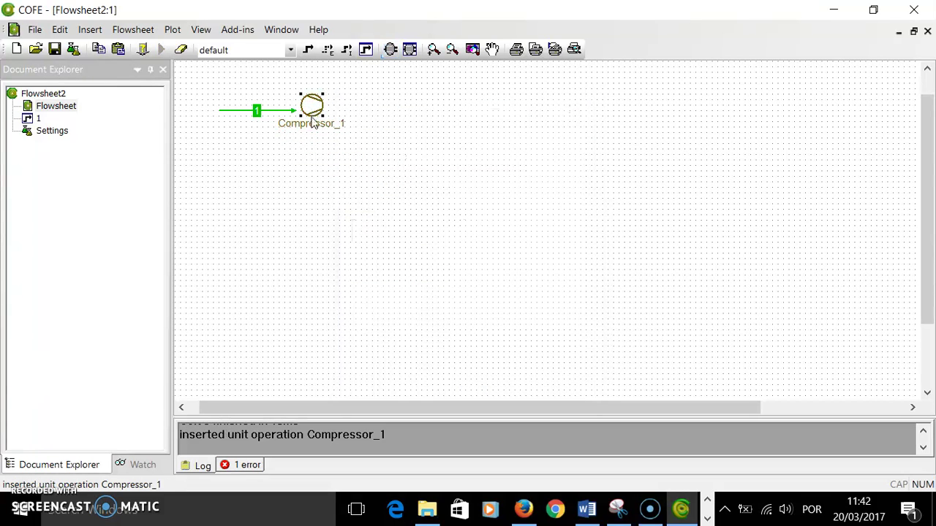
{"action": "left_click_drag", "start_coordinate": [291, 108], "coordinate": [310, 110]}
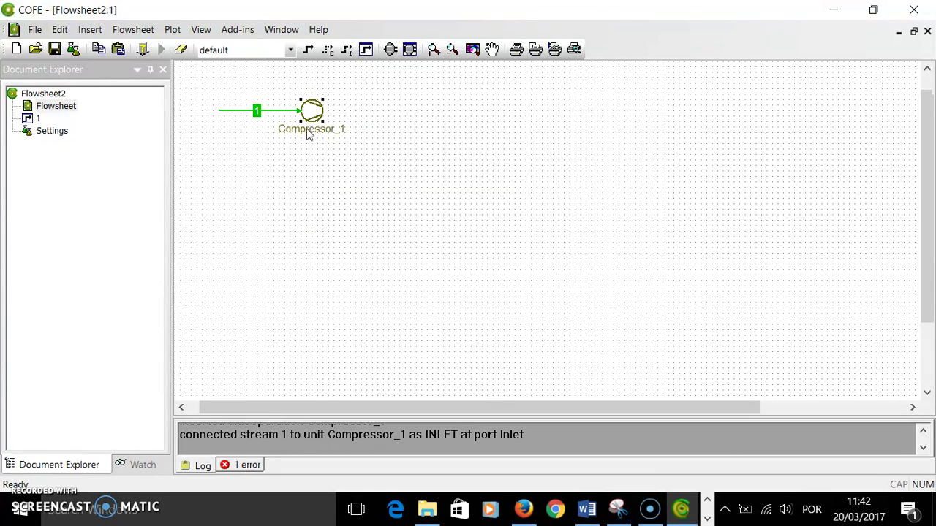
Rename the compressor as C-01
{"action": "left_click", "coordinate": [308, 130]}
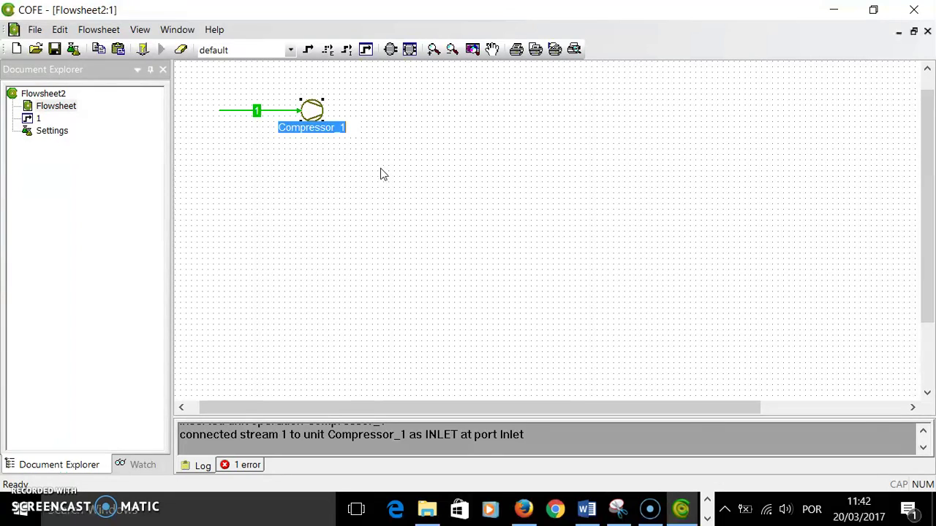
{"action": "type", "text": "C"}
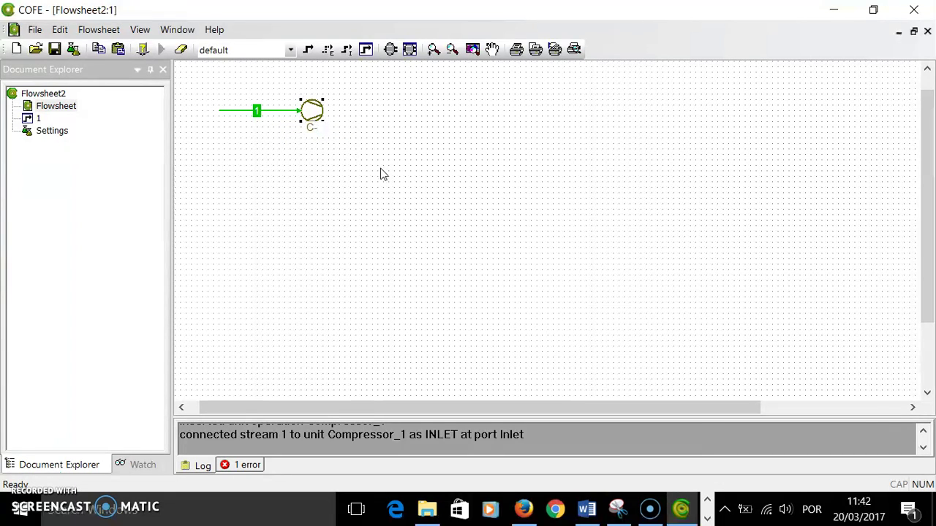
{"action": "type", "text": "-01"}
{"action": "key", "text": "Return"}
Insert a material stream running horizontally away from compressor C-01 and connect its start to the compressor outlet
{"action": "left_click", "coordinate": [308, 50]}
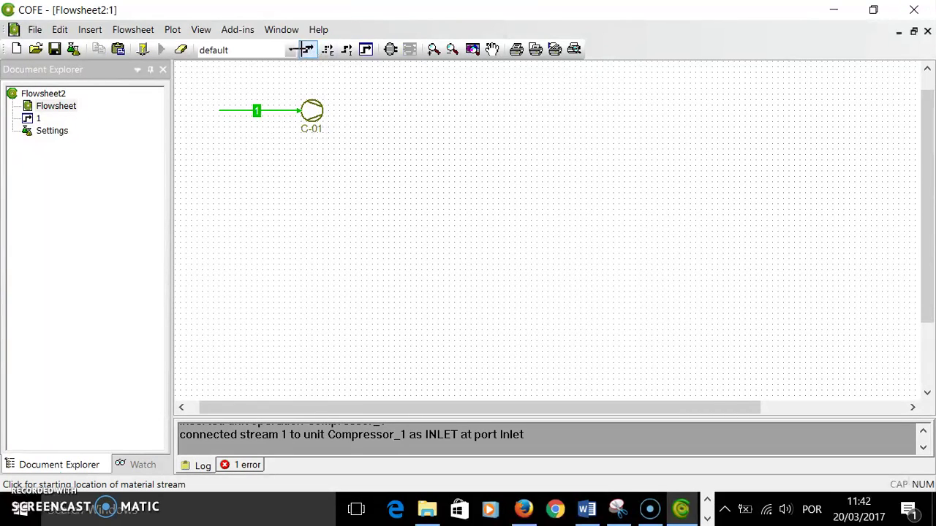
{"action": "left_click", "coordinate": [329, 110]}
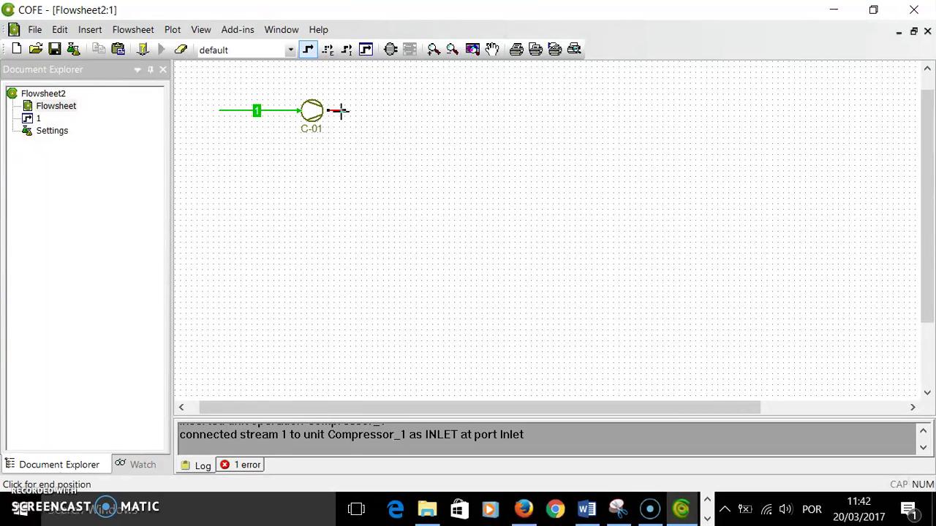
{"action": "left_click", "coordinate": [380, 110]}
{"action": "left_click_drag", "start_coordinate": [330, 111], "coordinate": [323, 111]}
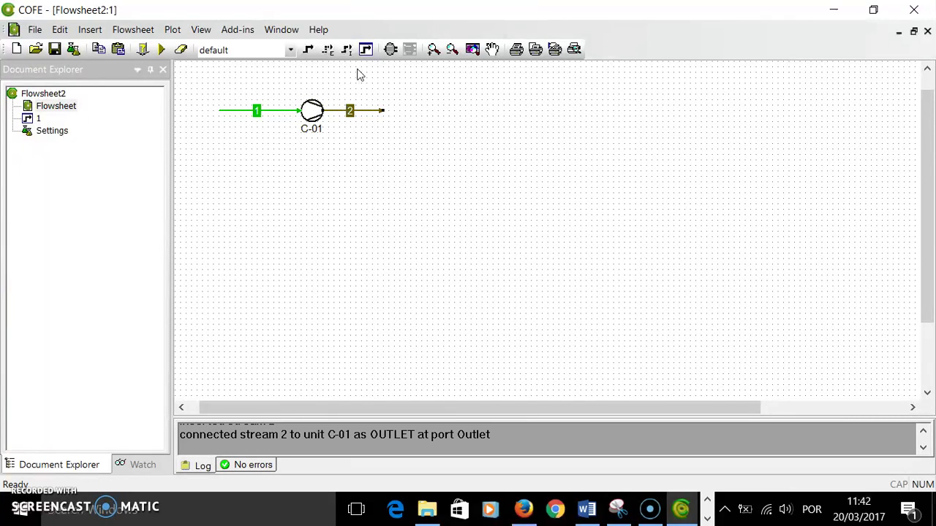
Consult the cycle diagram in Snipping Tool, return to COFE and insert a HeaterCooler below the end of stream 2, connecting the stream to its inlet
{"action": "left_click", "coordinate": [617, 509]}
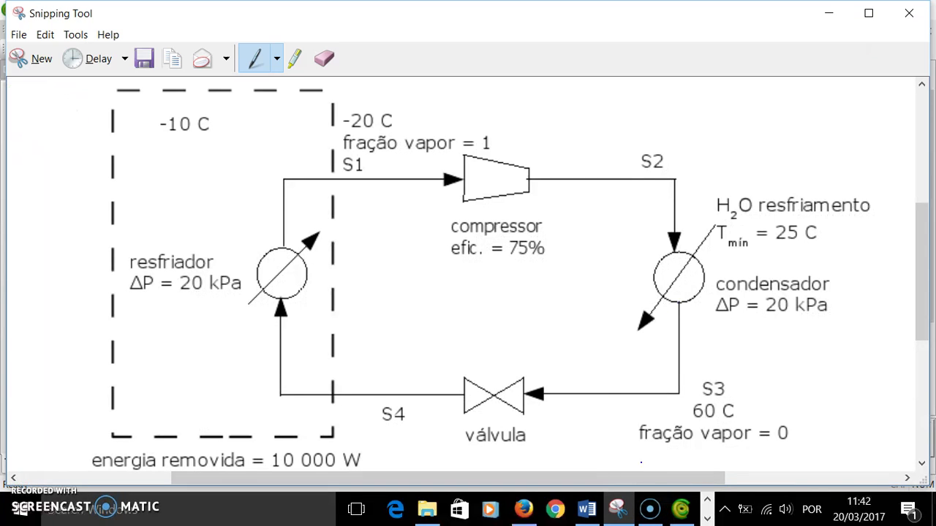
{"action": "left_click", "coordinate": [680, 510]}
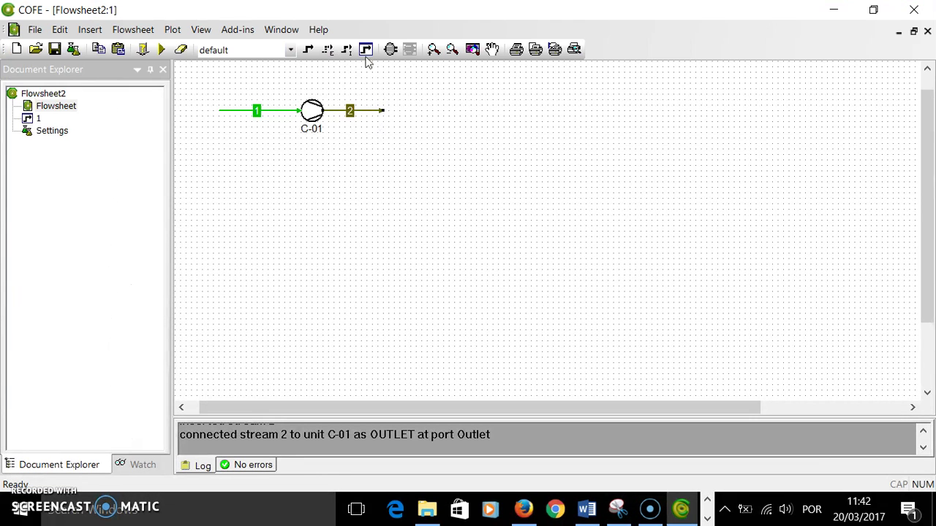
{"action": "left_click", "coordinate": [389, 49]}
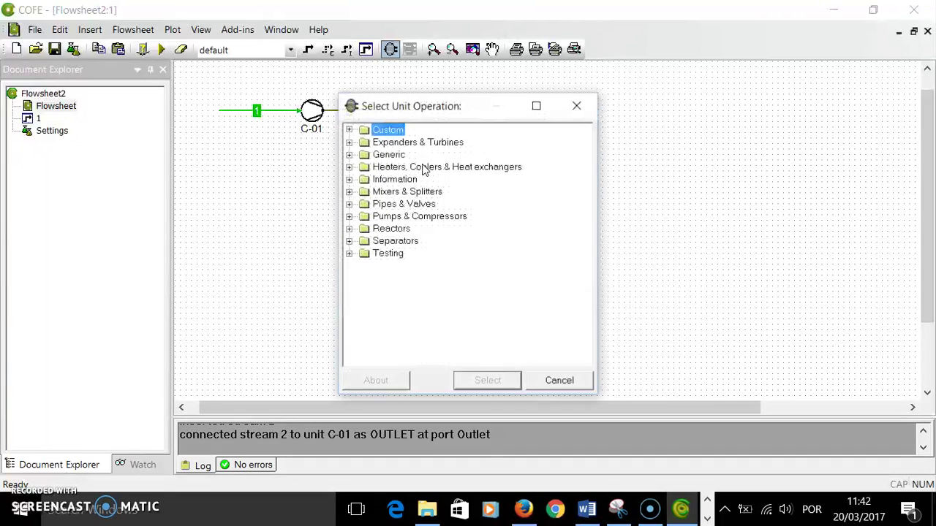
{"action": "left_click", "coordinate": [349, 168]}
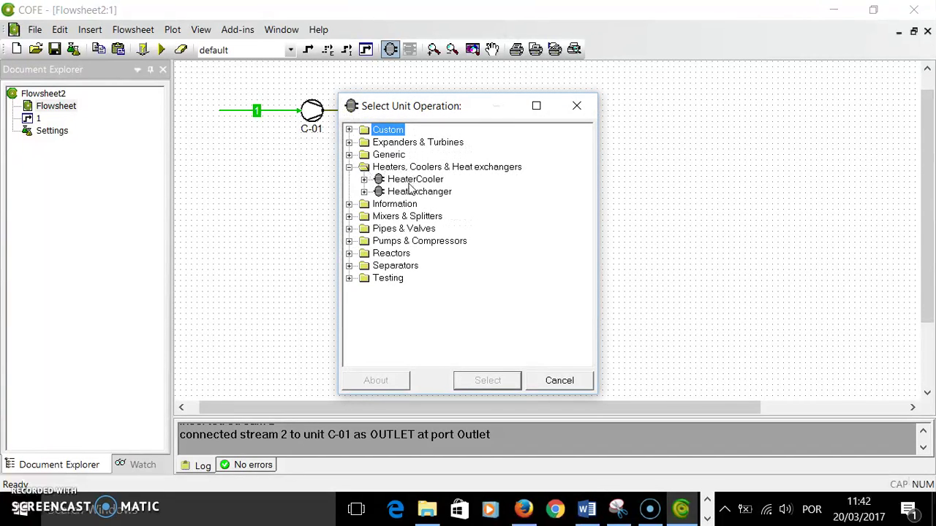
{"action": "left_click", "coordinate": [409, 181]}
{"action": "left_click", "coordinate": [488, 380]}
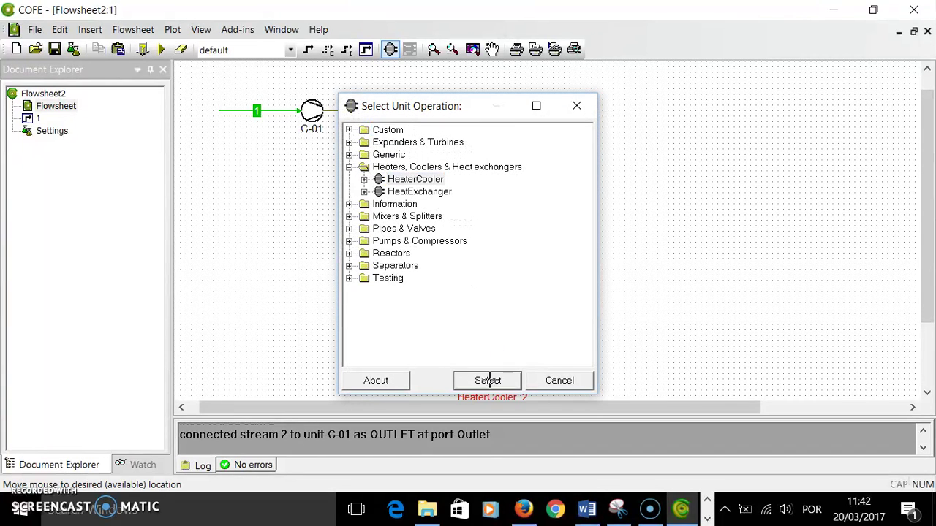
{"action": "left_click", "coordinate": [389, 137]}
{"action": "left_click_drag", "start_coordinate": [382, 111], "coordinate": [388, 130]}
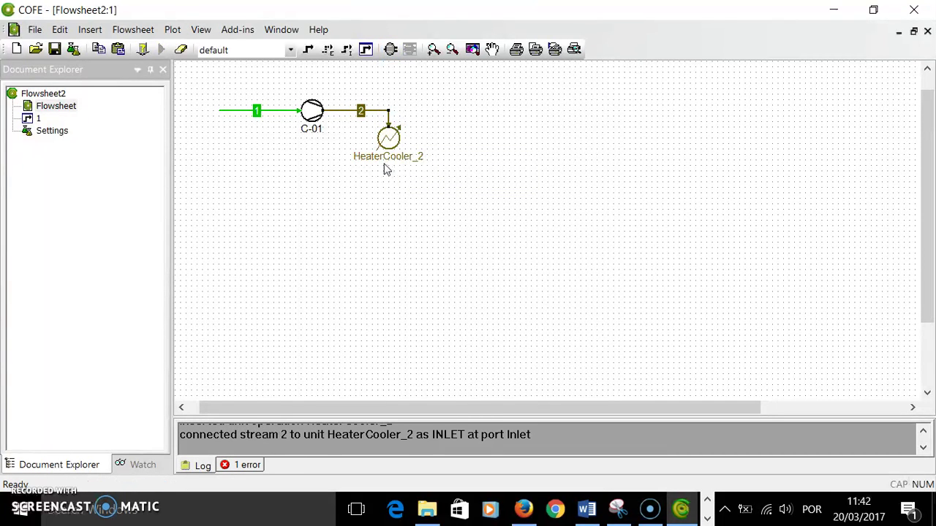
Rename the HeaterCooler as H-01 and move its label to the right side of the unit icon
{"action": "left_click", "coordinate": [385, 156]}
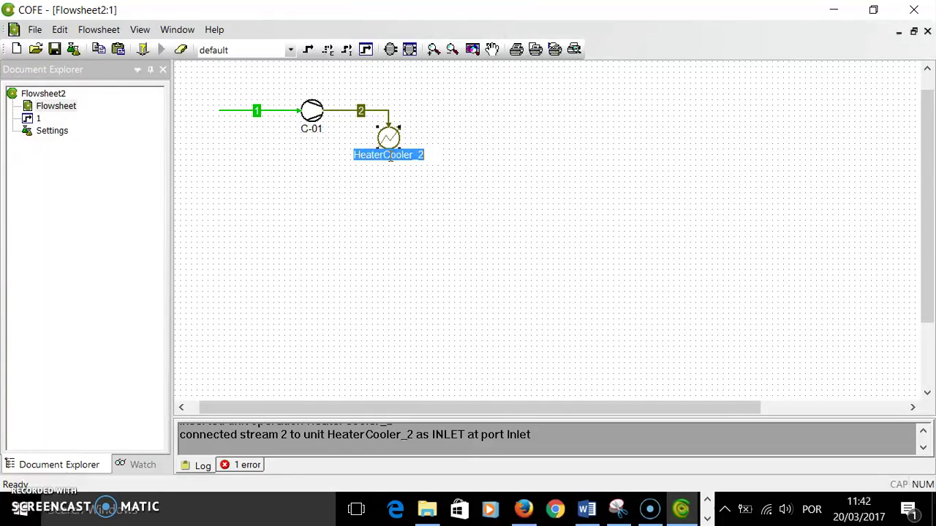
{"action": "type", "text": "H"}
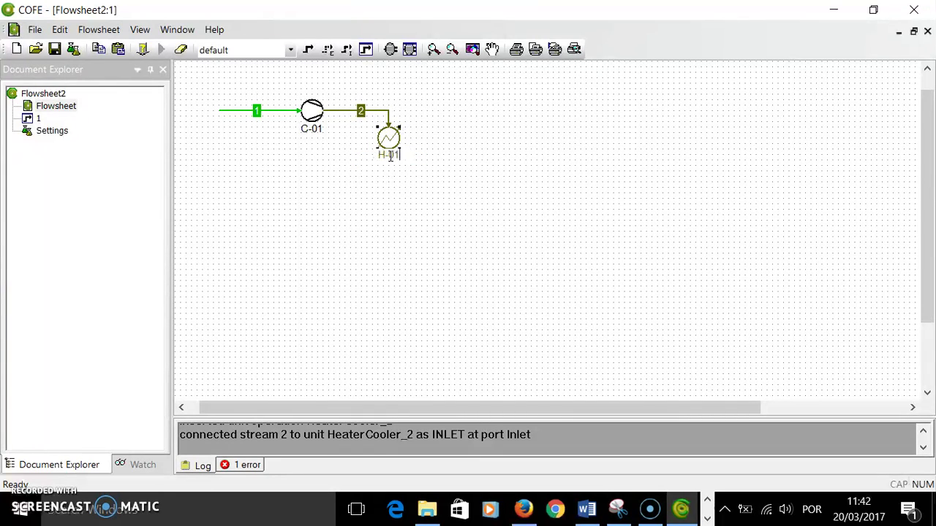
{"action": "type", "text": "-01"}
{"action": "key", "text": "Return"}
{"action": "right_click", "coordinate": [393, 136]}
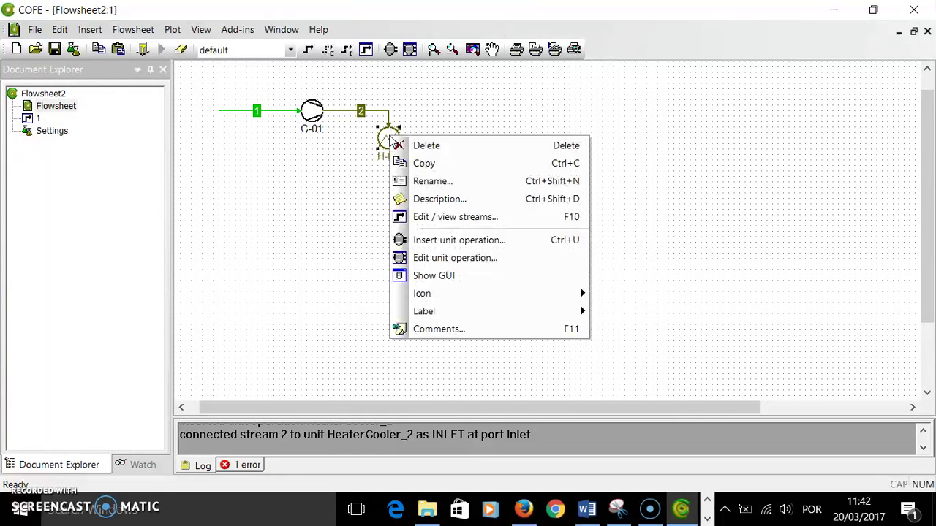
{"action": "mouse_move", "coordinate": [537, 313]}
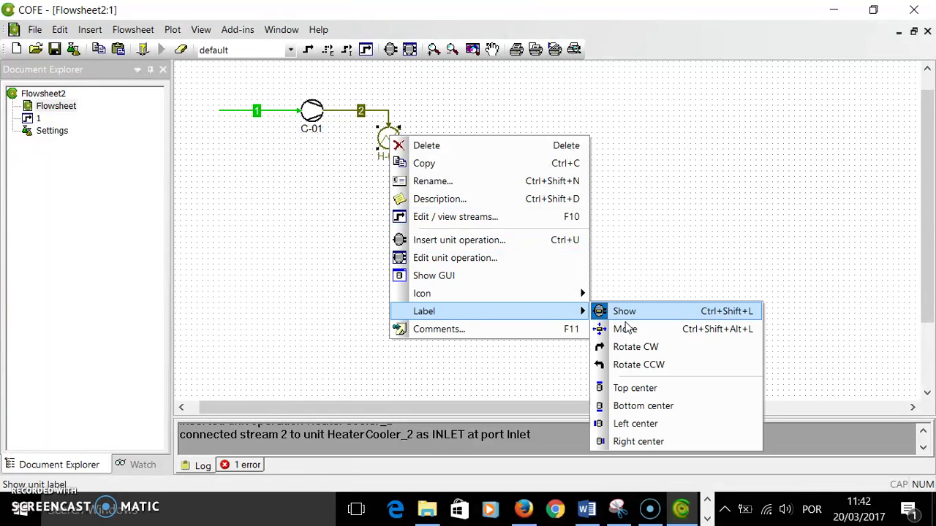
{"action": "left_click", "coordinate": [626, 328]}
{"action": "left_click_drag", "start_coordinate": [393, 156], "coordinate": [425, 141]}
Insert a vertical material stream below H-01 and connect its start to the unit's outlet
{"action": "left_click", "coordinate": [308, 49]}
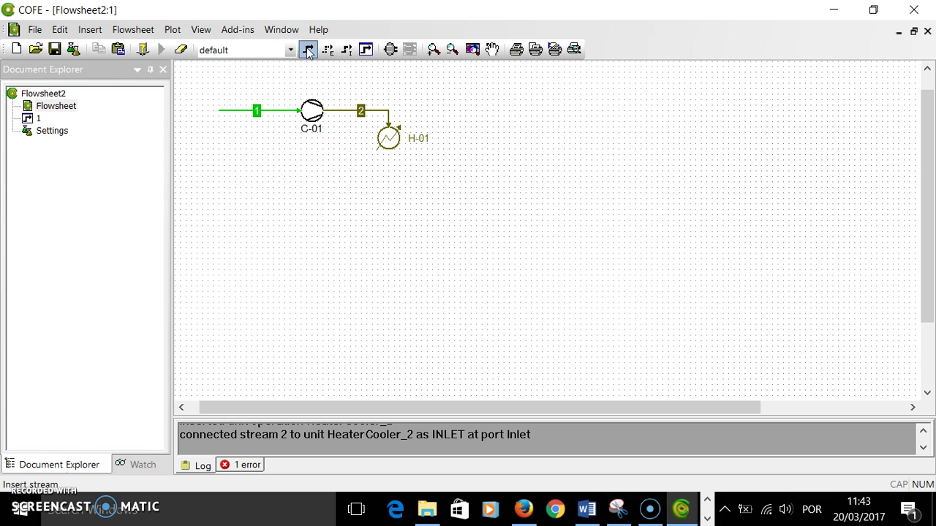
{"action": "left_click", "coordinate": [388, 155]}
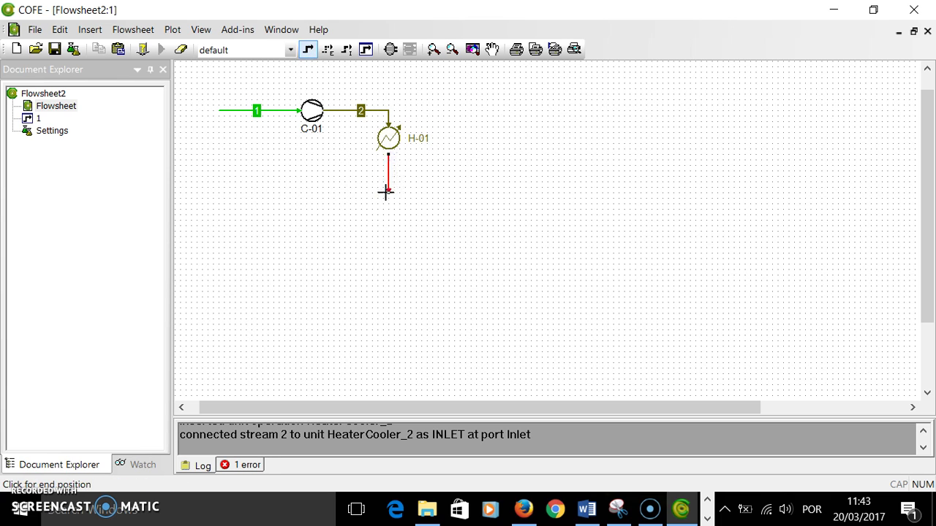
{"action": "left_click", "coordinate": [387, 191]}
{"action": "left_click_drag", "start_coordinate": [388, 159], "coordinate": [387, 150]}
Specify stream 3 with a temperature of 60 °C, a pressure of 101 kPa and a flow of 10 kg / h
{"action": "double_click", "coordinate": [388, 183]}
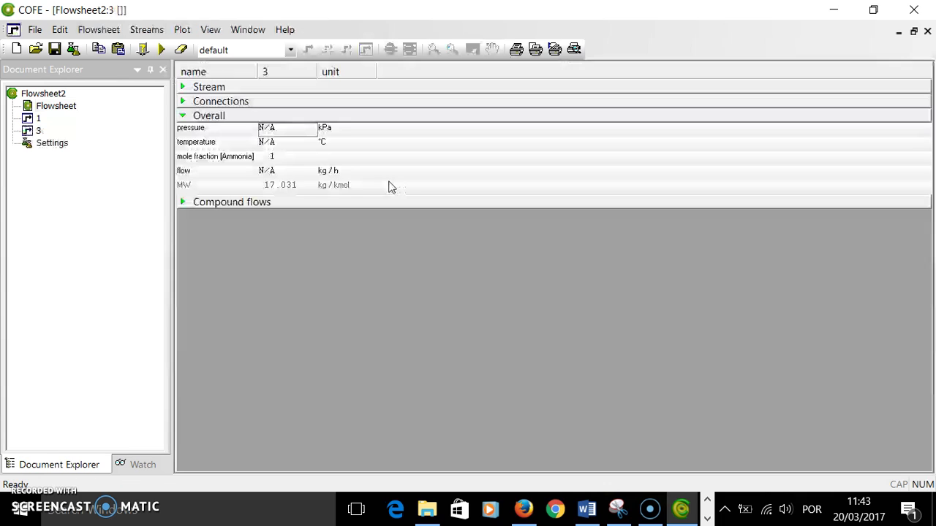
{"action": "left_click", "coordinate": [269, 143]}
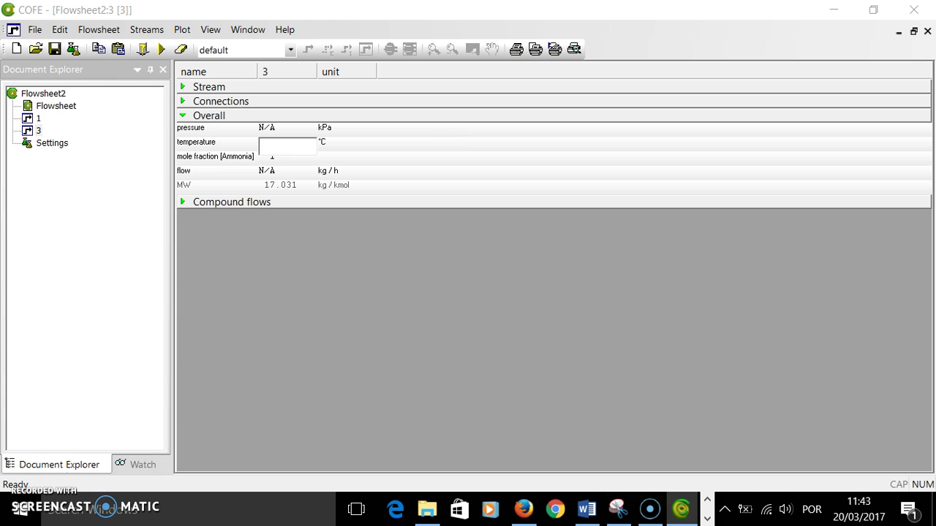
{"action": "key", "text": "Return"}
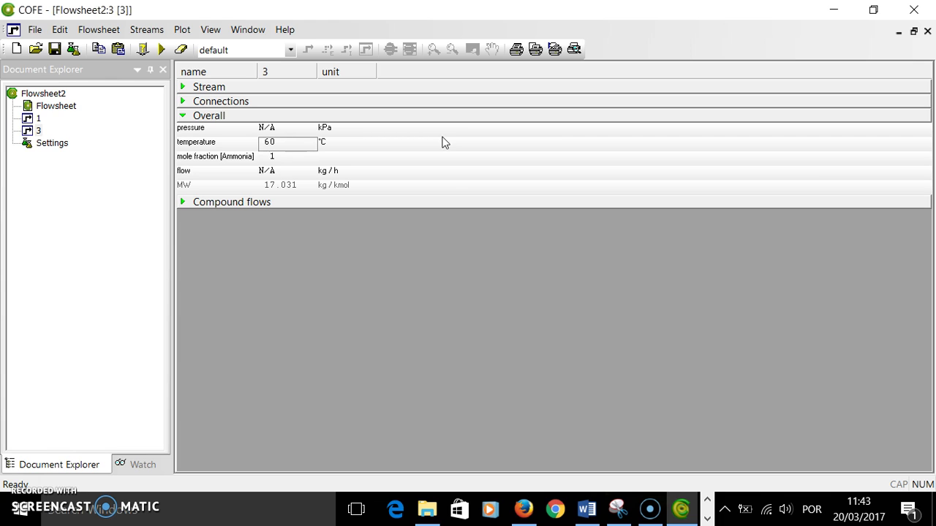
{"action": "left_click", "coordinate": [272, 128]}
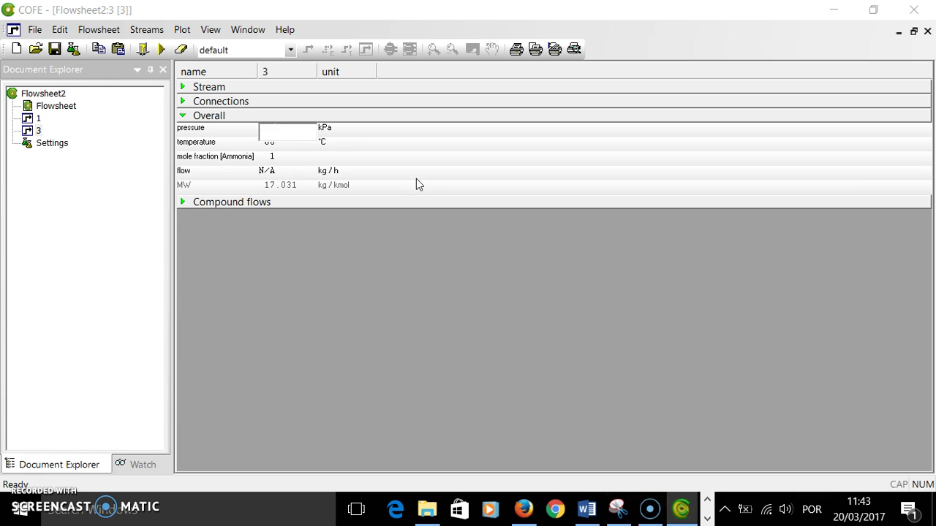
{"action": "type", "text": "101"}
{"action": "key", "text": "Return"}
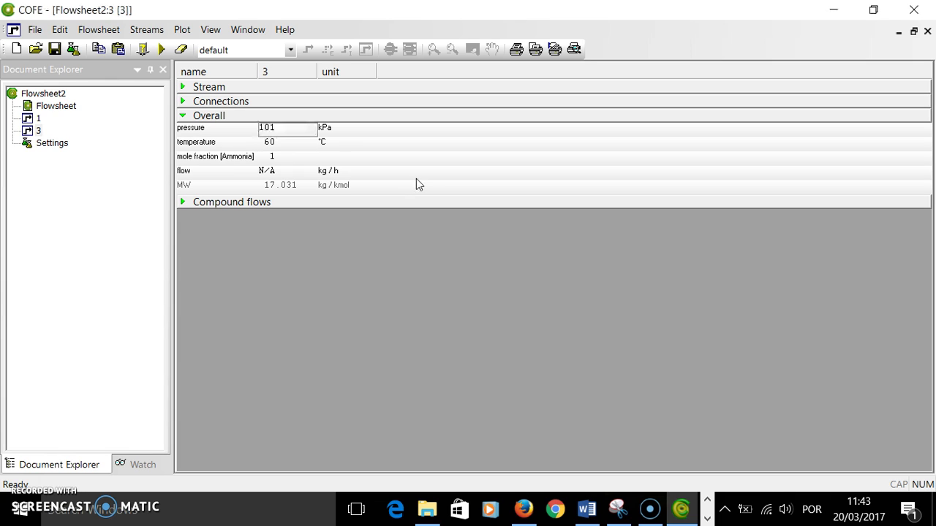
{"action": "left_click", "coordinate": [267, 173]}
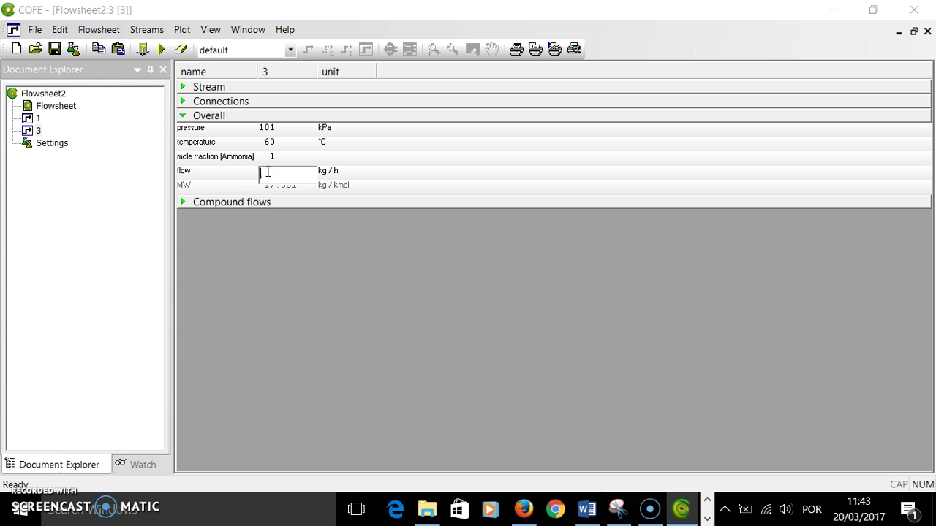
{"action": "type", "text": "10"}
{"action": "key", "text": "Return"}
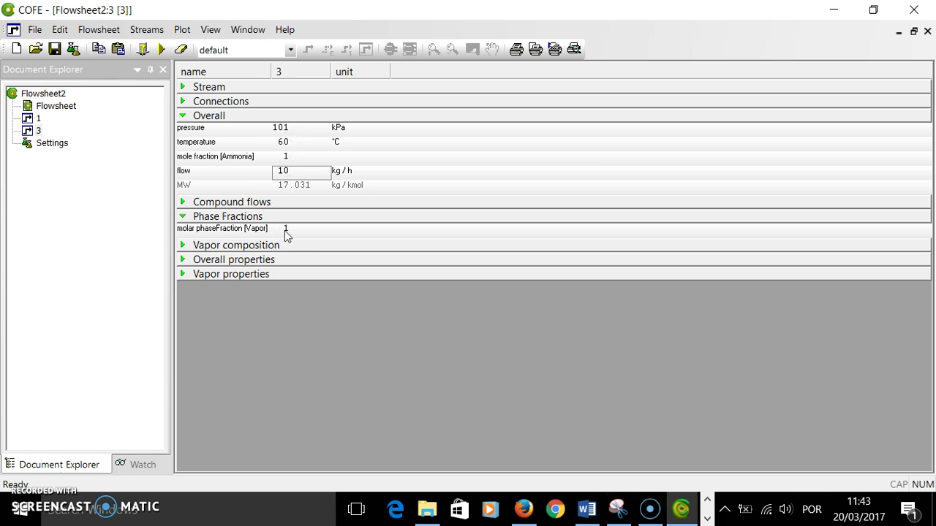
Check stream 3 against the cycle diagram in Snipping Tool, return to COFE and flash it to a molar vapor fraction of 0 at current temperature
{"action": "left_click", "coordinate": [618, 509]}
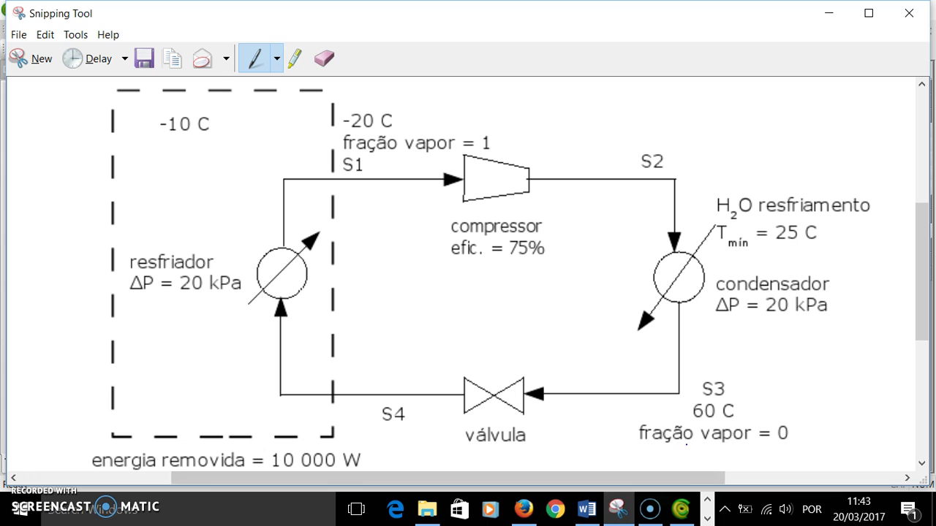
{"action": "left_click", "coordinate": [680, 509]}
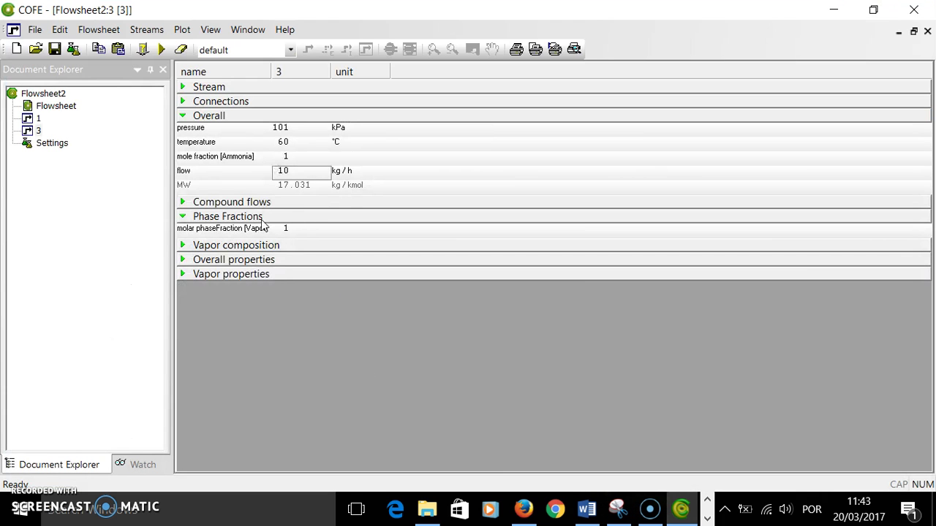
{"action": "left_click", "coordinate": [291, 231]}
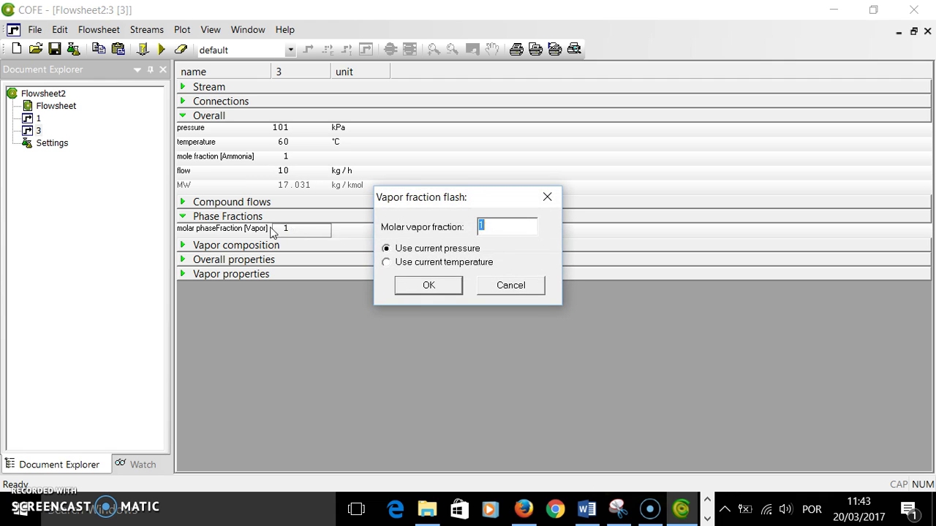
{"action": "type", "text": "0"}
{"action": "left_click", "coordinate": [408, 265]}
{"action": "left_click", "coordinate": [426, 286]}
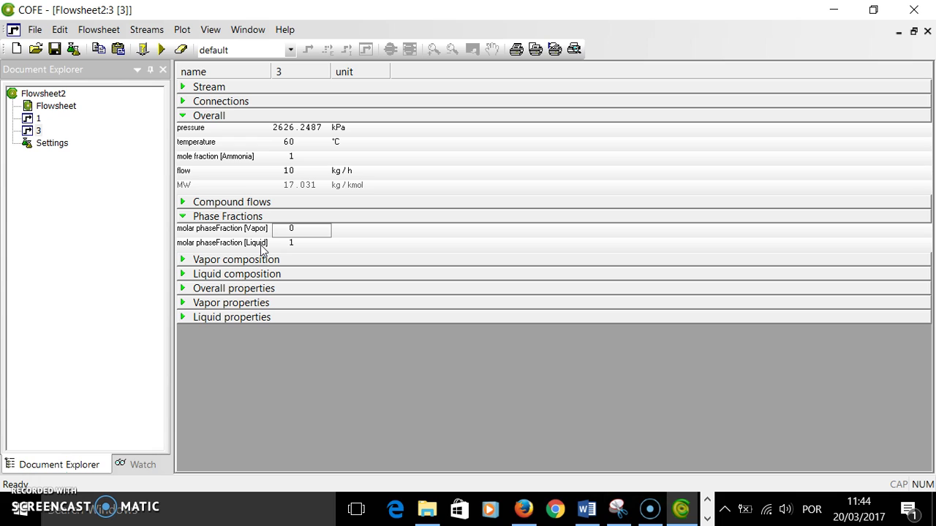
Set stream 3's pressure to 2627 kPa
{"action": "left_click", "coordinate": [287, 134]}
{"action": "left_click", "coordinate": [287, 136]}
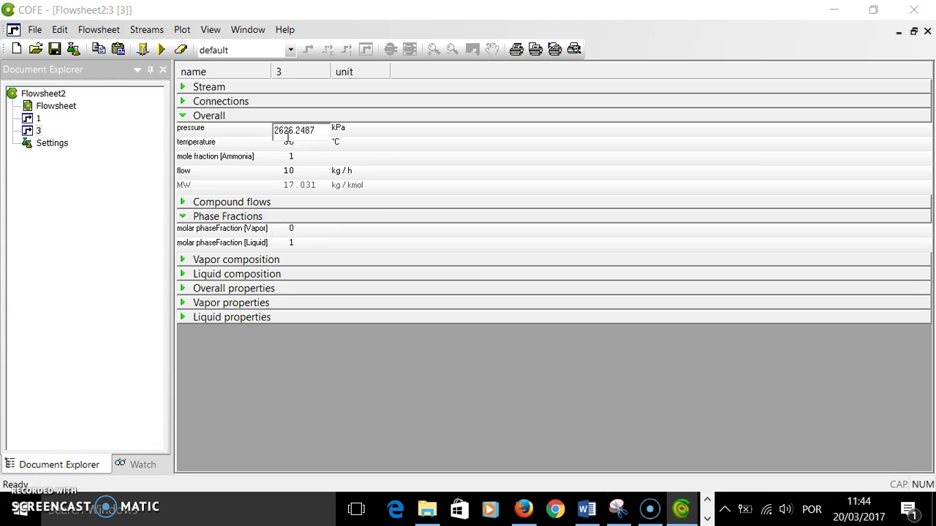
{"action": "left_click_drag", "start_coordinate": [288, 130], "coordinate": [368, 143]}
{"action": "type", "text": "7"}
{"action": "key", "text": "Return"}
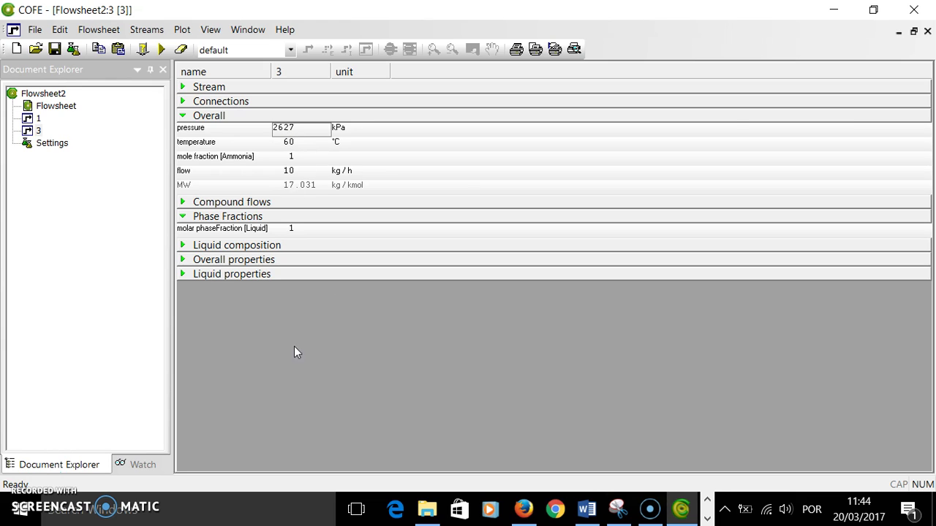
Return to the flowsheet and configure H-01 by outlet temperature, with 333.15 K and a pressure drop of 20000 Pa
{"action": "double_click", "coordinate": [66, 106]}
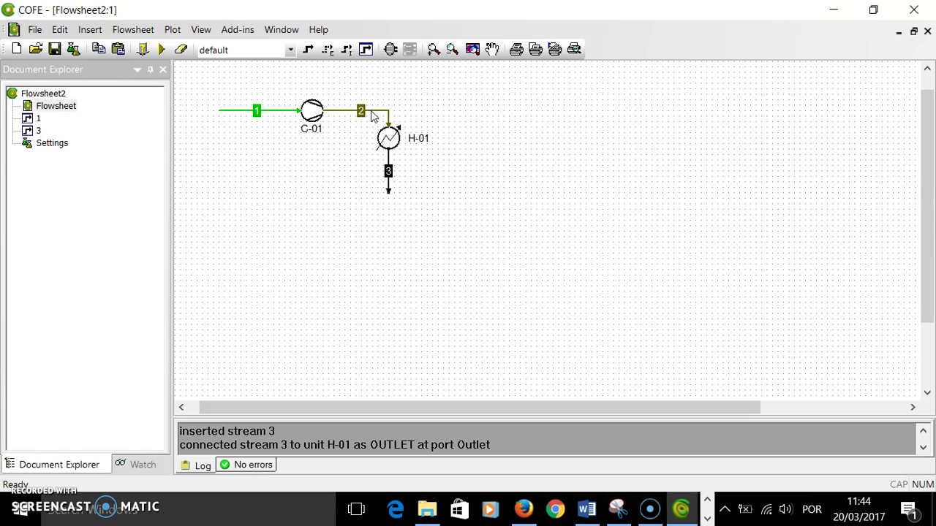
{"action": "double_click", "coordinate": [392, 139]}
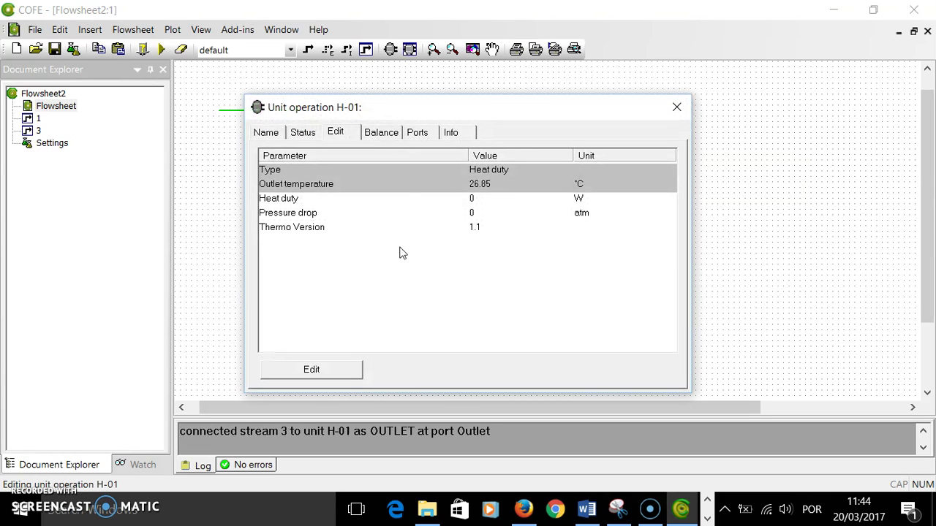
{"action": "left_click", "coordinate": [331, 367]}
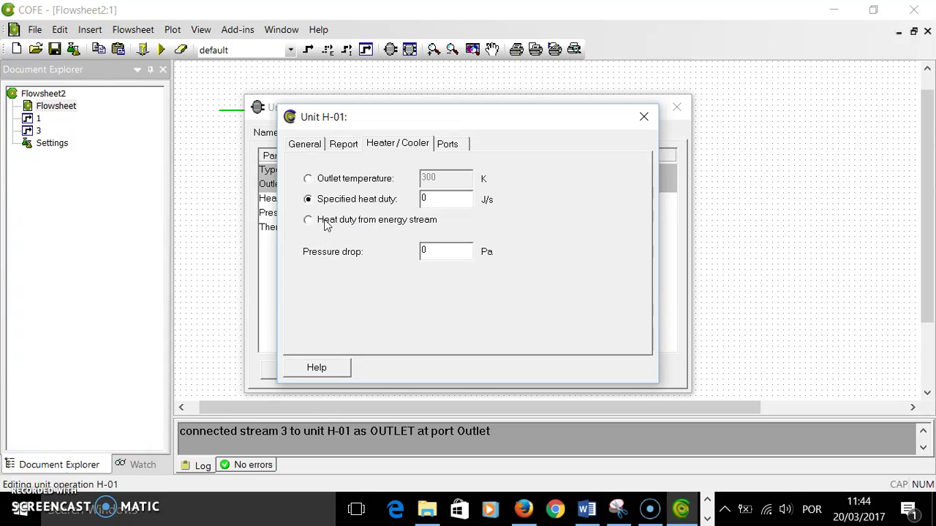
{"action": "left_click", "coordinate": [327, 185]}
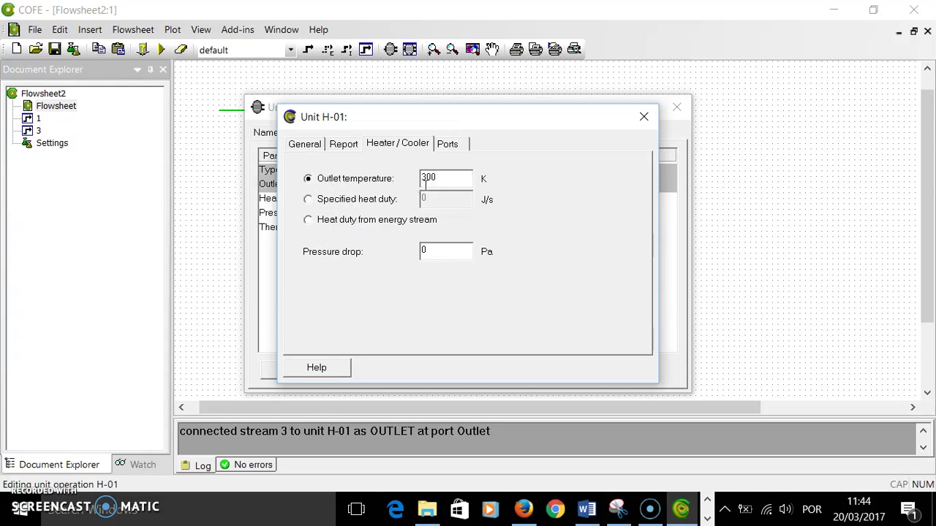
{"action": "left_click", "coordinate": [386, 182]}
{"action": "type", "text": "33"}
{"action": "double_click", "coordinate": [425, 250]}
{"action": "type", "text": "20000"}
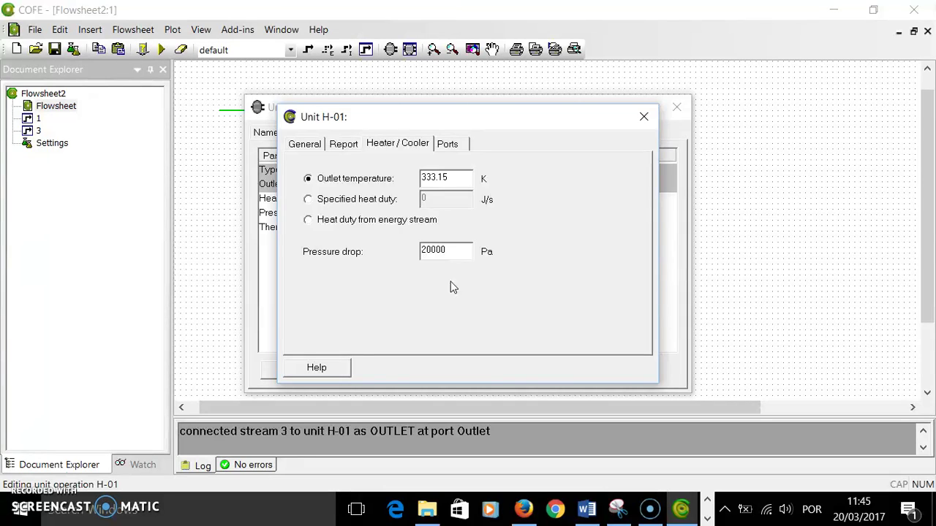
{"action": "key", "text": "Escape"}
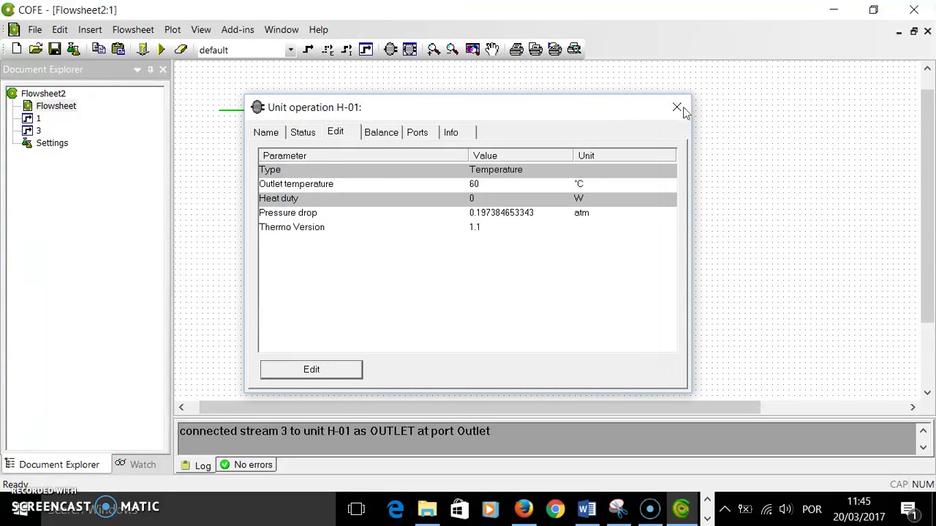
{"action": "left_click", "coordinate": [677, 107]}
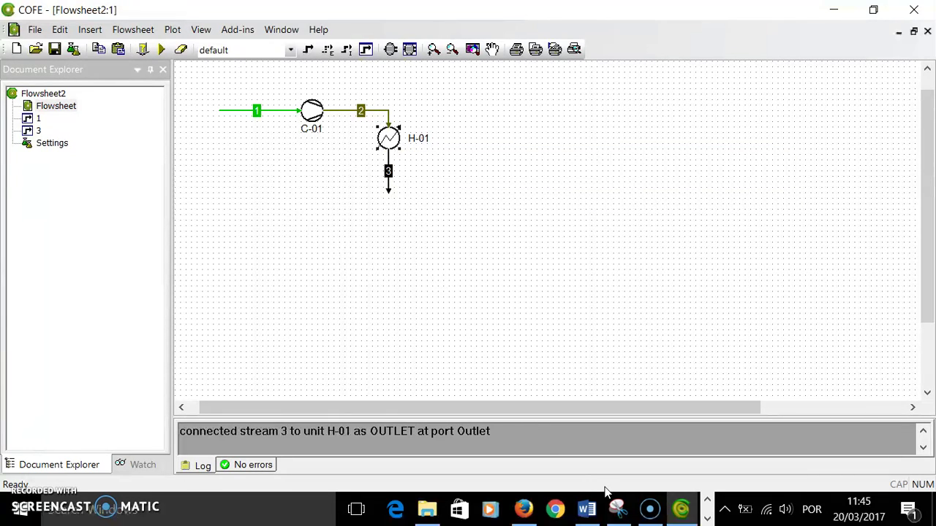
Specify compressor C-01 by outlet pressure, with a value of 2647000 Pa
{"action": "mouse_move", "coordinate": [390, 184]}
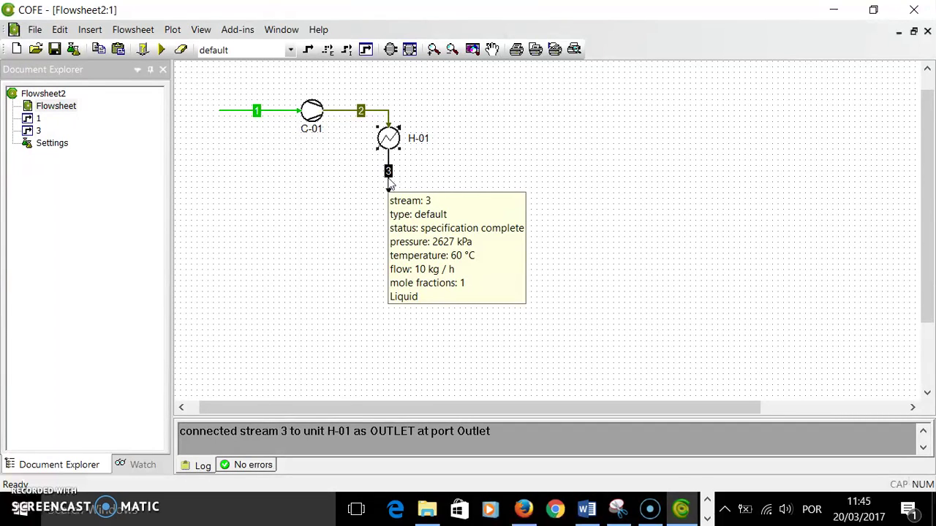
{"action": "double_click", "coordinate": [313, 111]}
{"action": "left_click", "coordinate": [343, 364]}
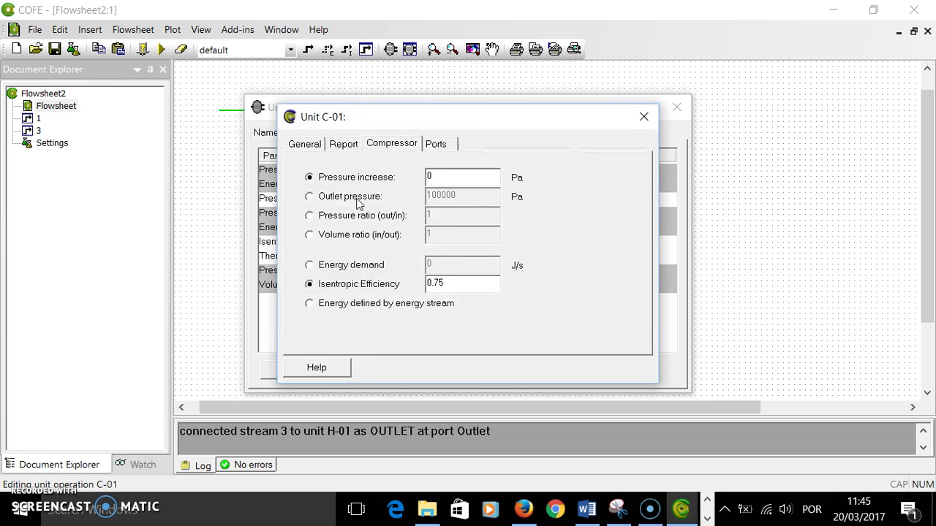
{"action": "left_click", "coordinate": [355, 199]}
{"action": "left_click_drag", "start_coordinate": [468, 196], "coordinate": [394, 179]}
{"action": "type", "text": "2647"}
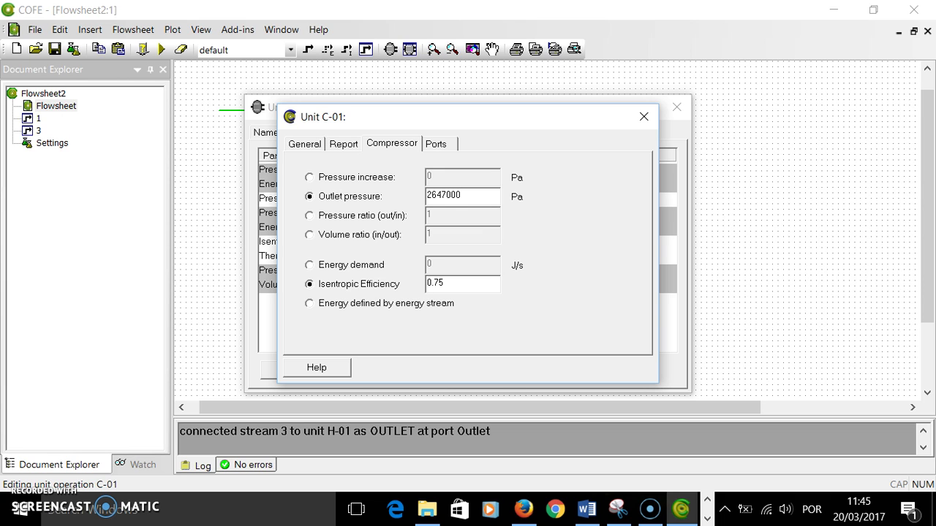
{"action": "key", "text": "Return"}
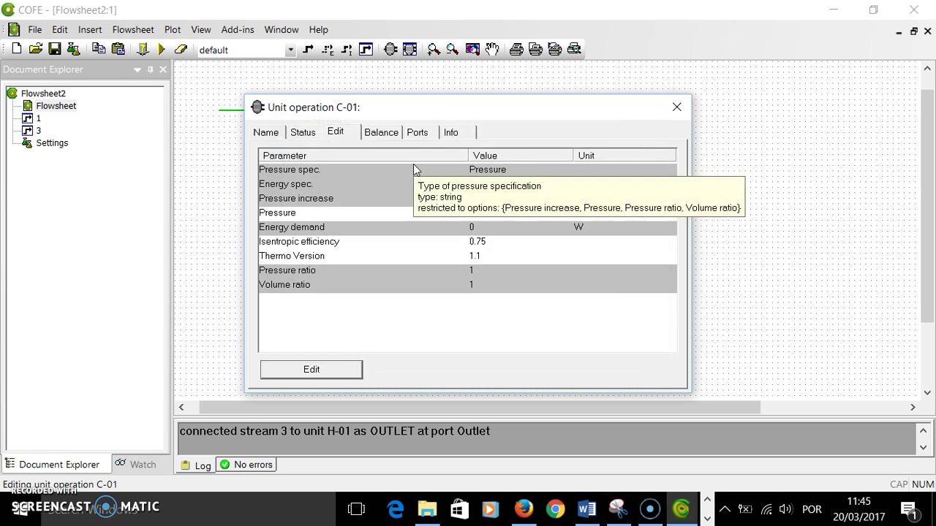
{"action": "left_click", "coordinate": [676, 107]}
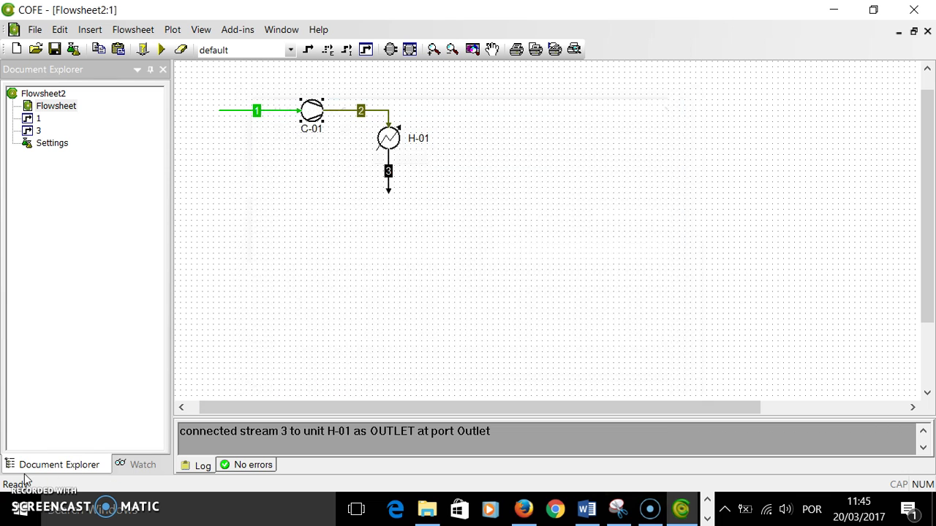
Insert a stream report and select streams 1, 2 and 3 for it
{"action": "left_click", "coordinate": [91, 30]}
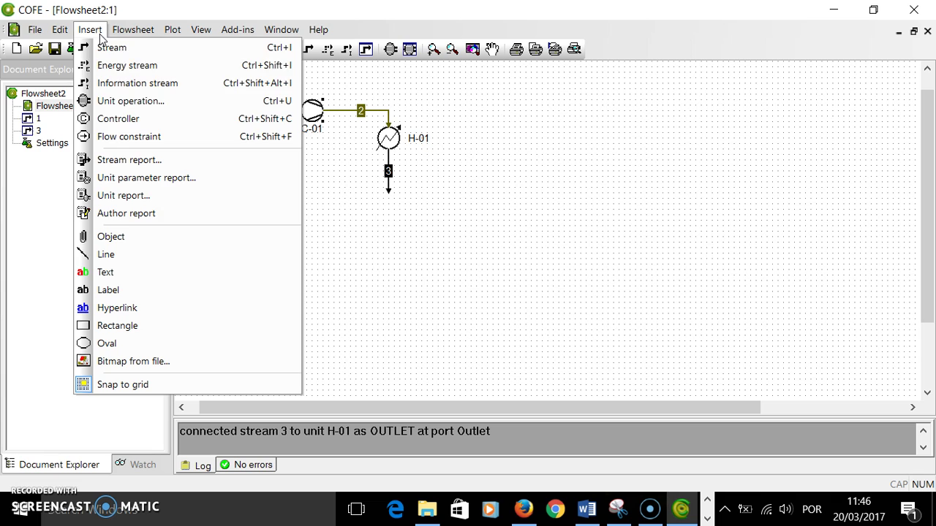
{"action": "left_click", "coordinate": [116, 158]}
{"action": "left_click", "coordinate": [478, 96]}
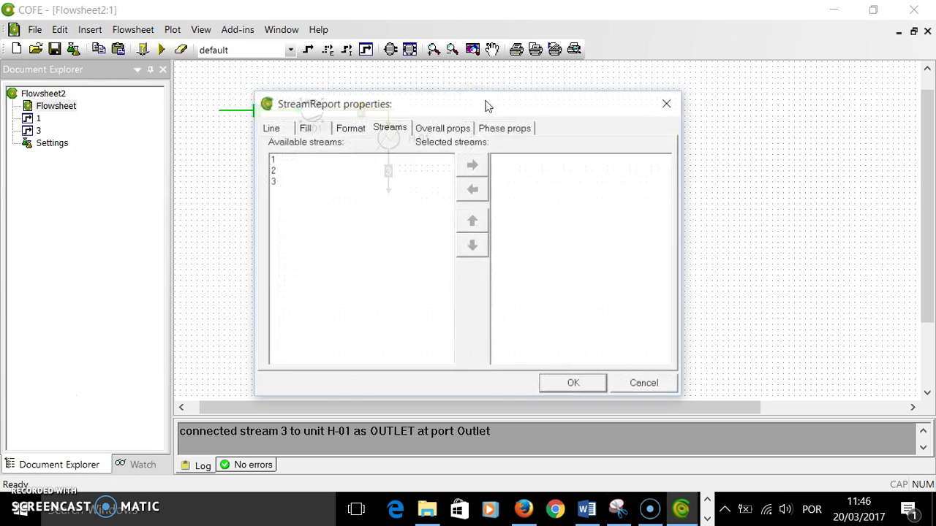
{"action": "left_click", "coordinate": [285, 161]}
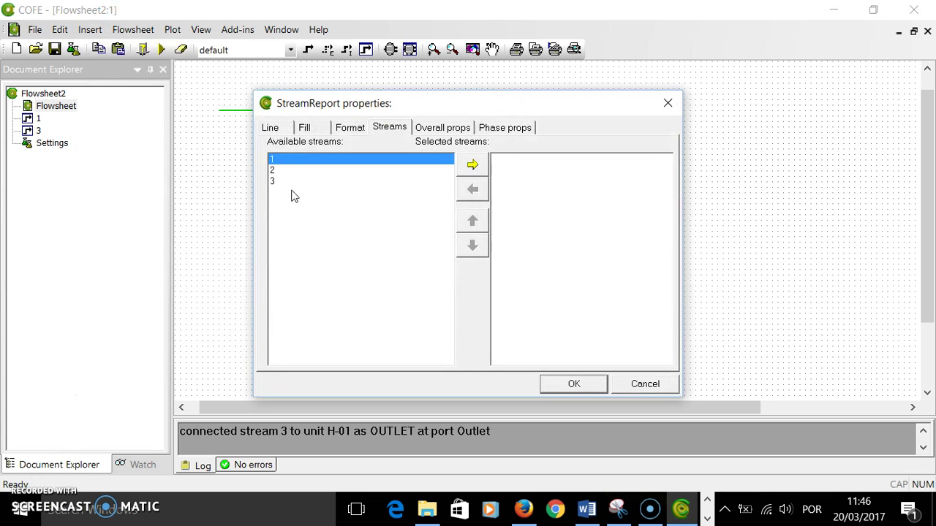
{"action": "left_click", "coordinate": [299, 181], "text": "shift"}
{"action": "left_click", "coordinate": [472, 166]}
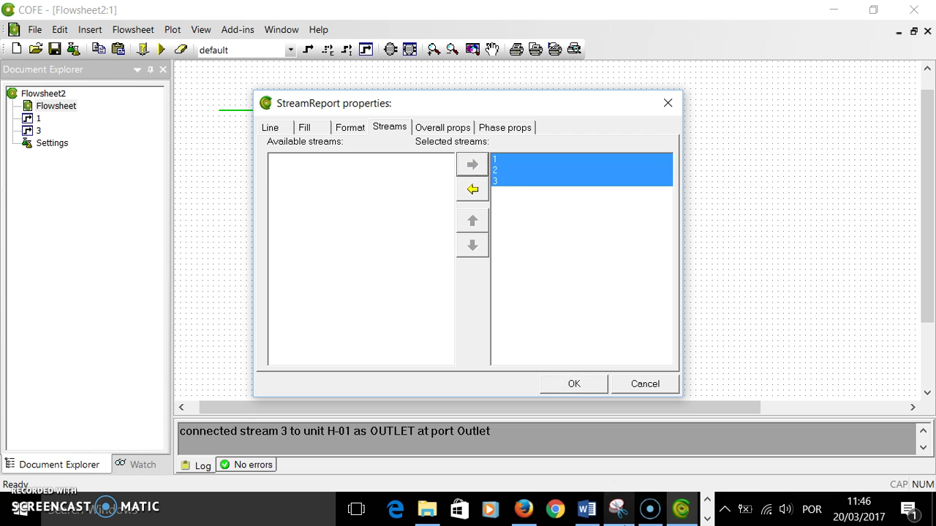
Add phase fraction to the stream report's phase properties and place the report on the flowsheet beside H-01
{"action": "left_click", "coordinate": [490, 130]}
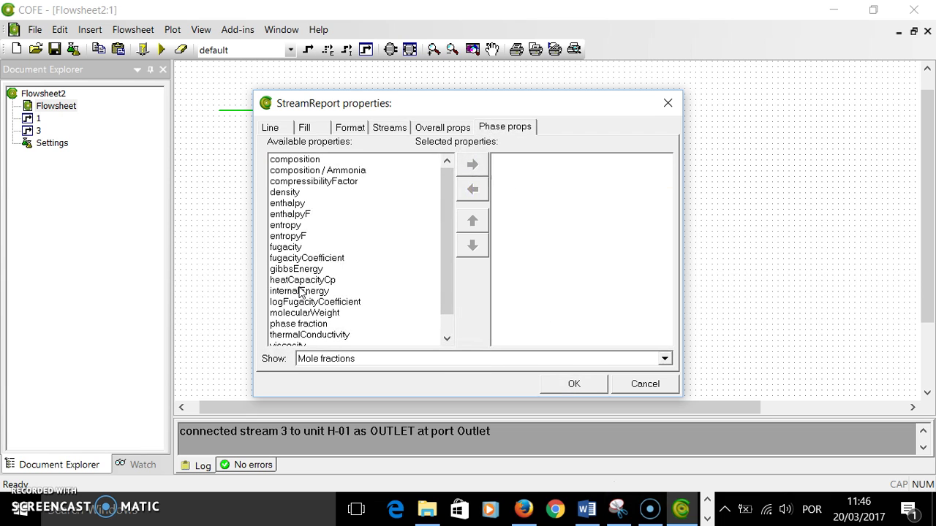
{"action": "left_click", "coordinate": [305, 326]}
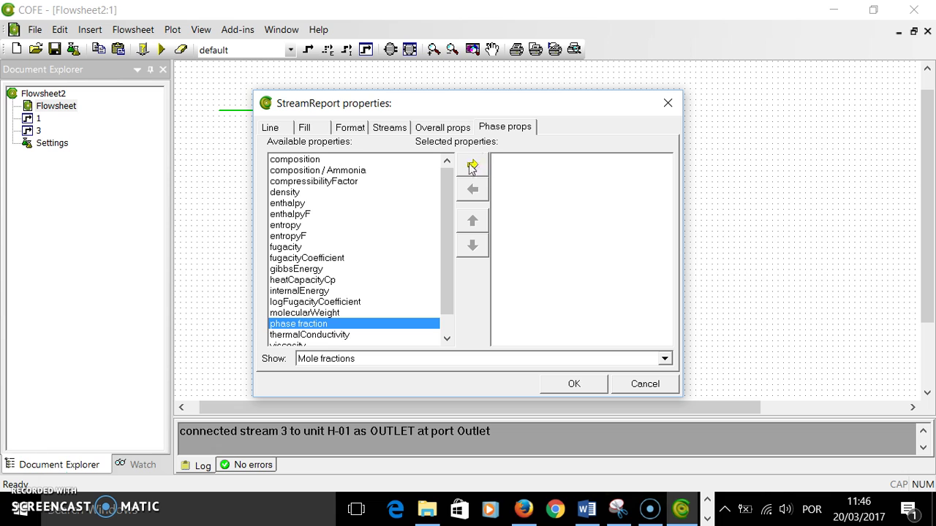
{"action": "left_click", "coordinate": [472, 166]}
{"action": "left_click", "coordinate": [574, 385]}
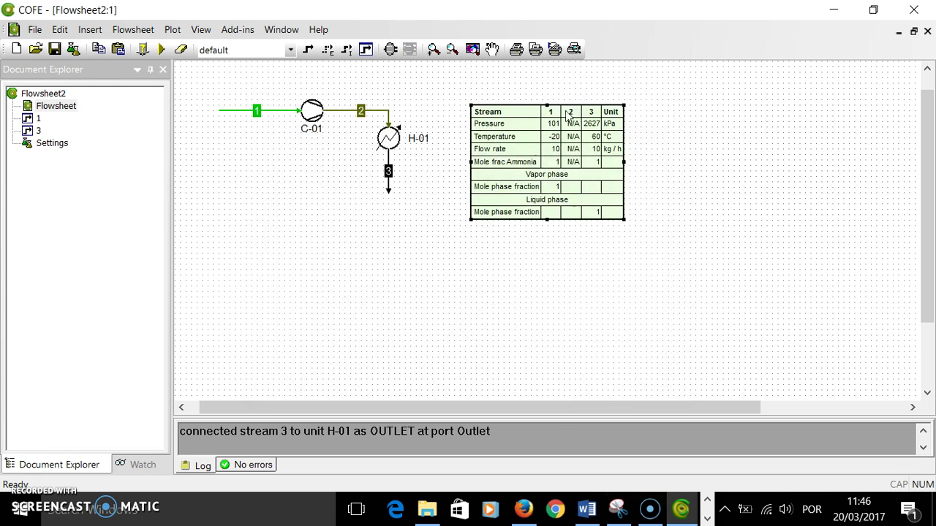
{"action": "left_click_drag", "start_coordinate": [506, 112], "coordinate": [506, 101]}
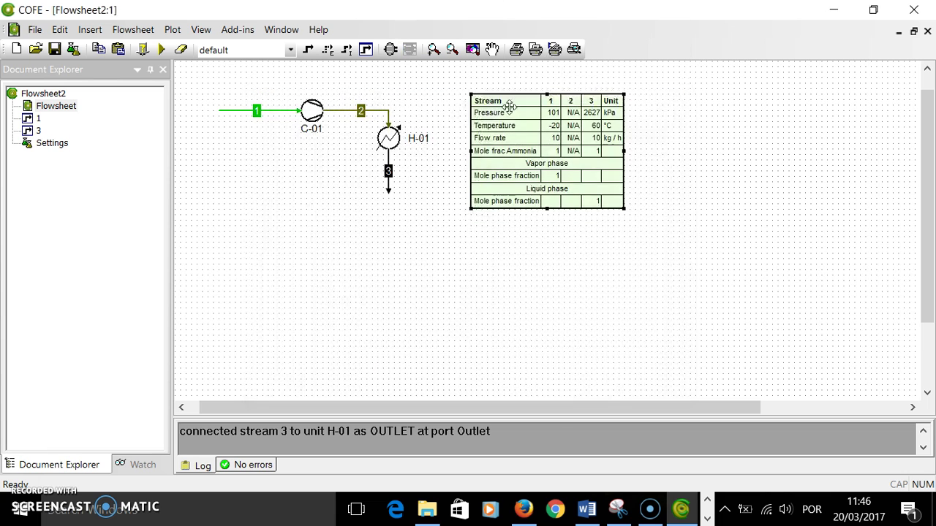
Solve the flowsheet, check the cycle diagram in Snipping Tool and return to COFE
{"action": "left_click", "coordinate": [162, 49]}
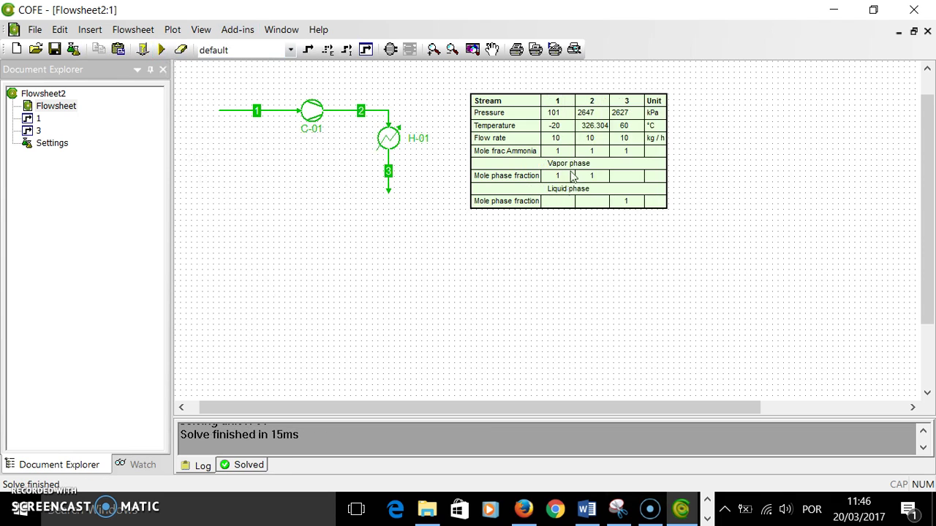
{"action": "mouse_move", "coordinate": [388, 180]}
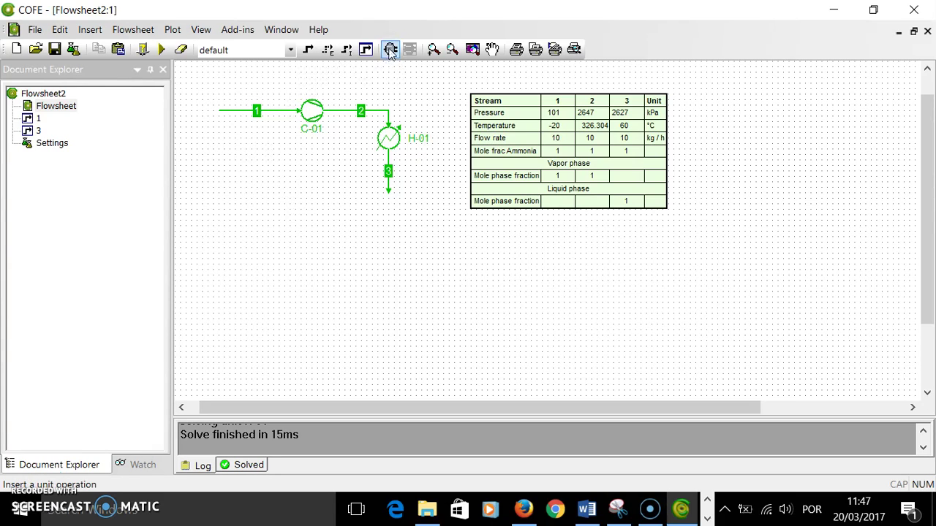
{"action": "left_click", "coordinate": [631, 516]}
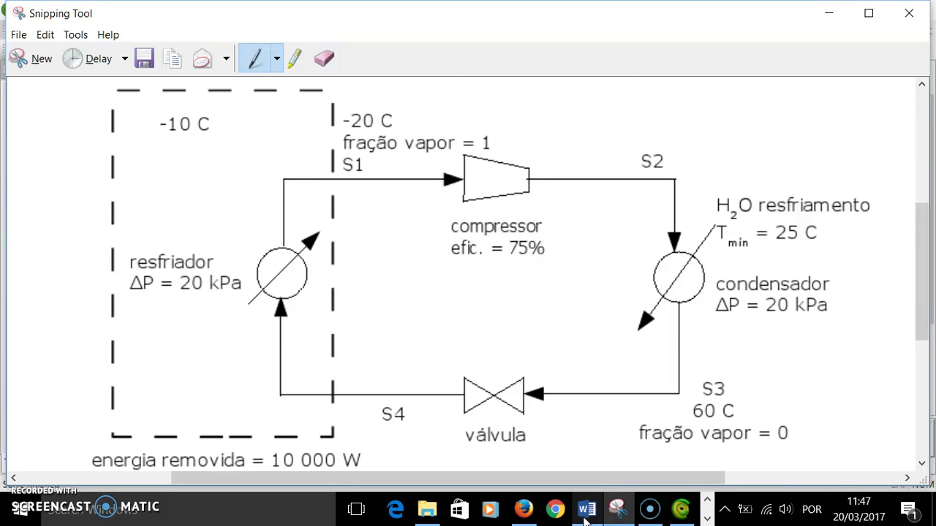
{"action": "left_click", "coordinate": [680, 510]}
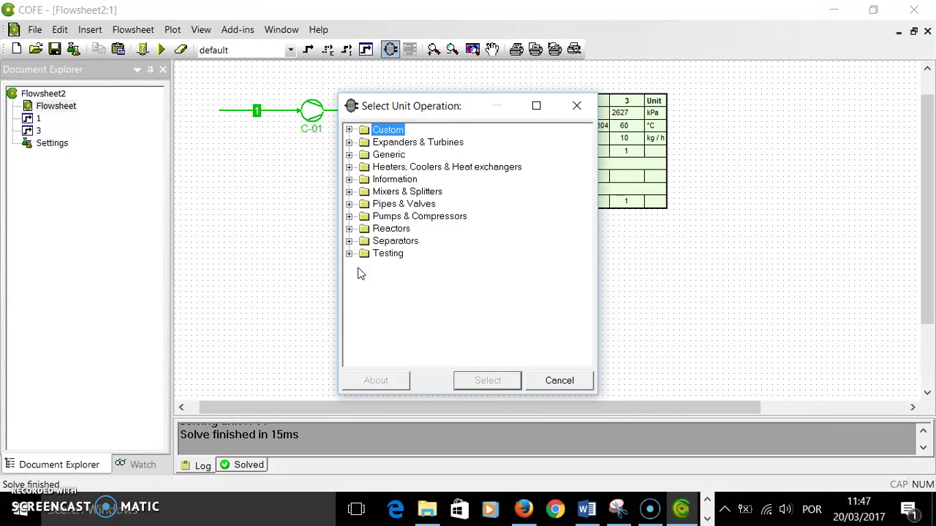
Insert a Valve unit below C-01 and rename it V-01
{"action": "left_click", "coordinate": [349, 204]}
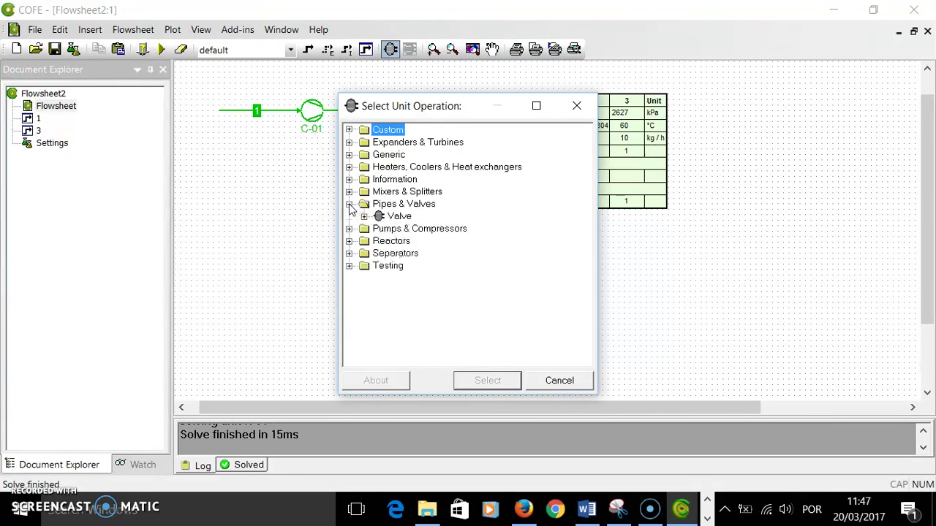
{"action": "left_click", "coordinate": [399, 216]}
{"action": "left_click", "coordinate": [477, 383]}
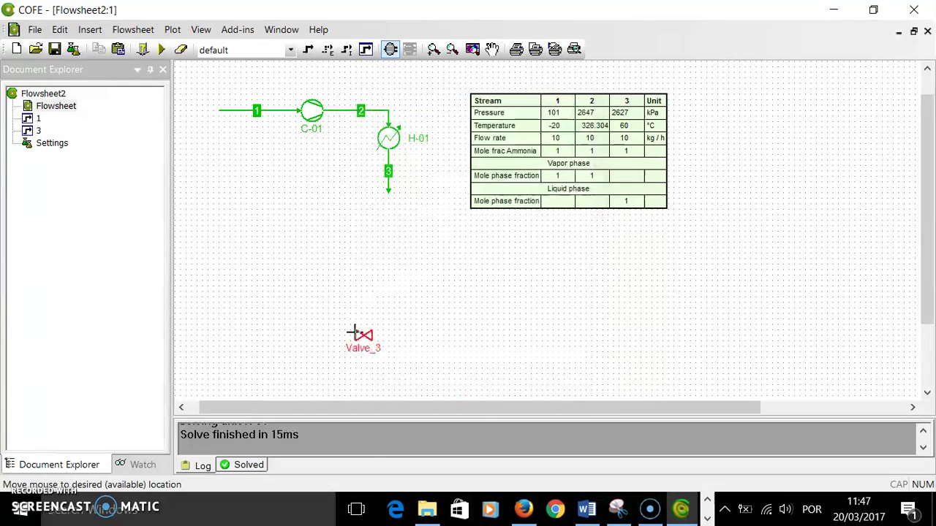
{"action": "left_click", "coordinate": [310, 188]}
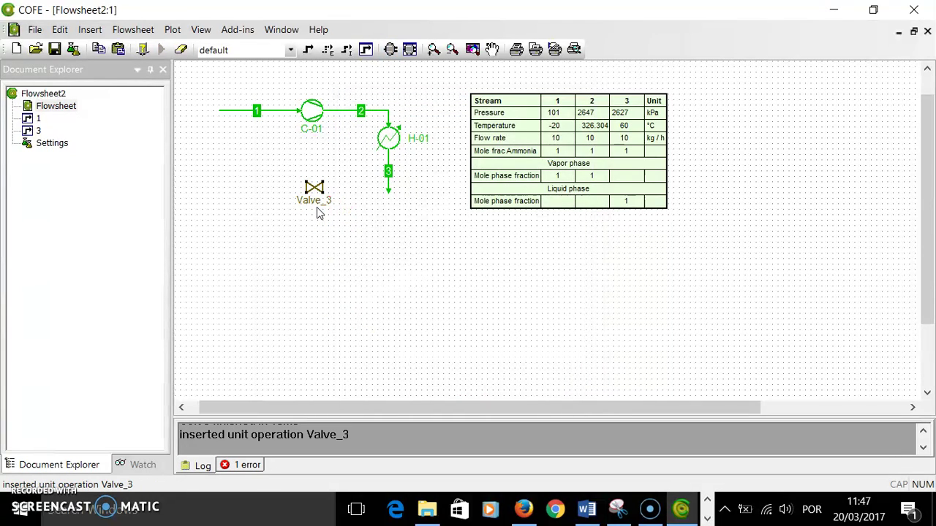
{"action": "left_click", "coordinate": [315, 201]}
{"action": "key", "text": "BackSpace"}
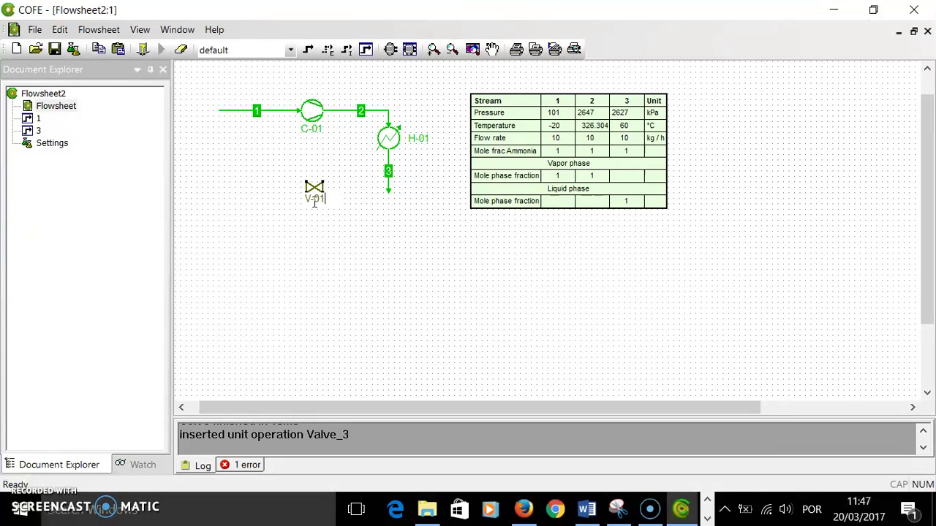
{"action": "key", "text": "Return"}
Connect stream 3 to the inlet of V-01 and draw a new material stream from the valve's outlet
{"action": "left_click", "coordinate": [388, 191]}
{"action": "left_click_drag", "start_coordinate": [388, 190], "coordinate": [319, 189]}
{"action": "left_click", "coordinate": [308, 49]}
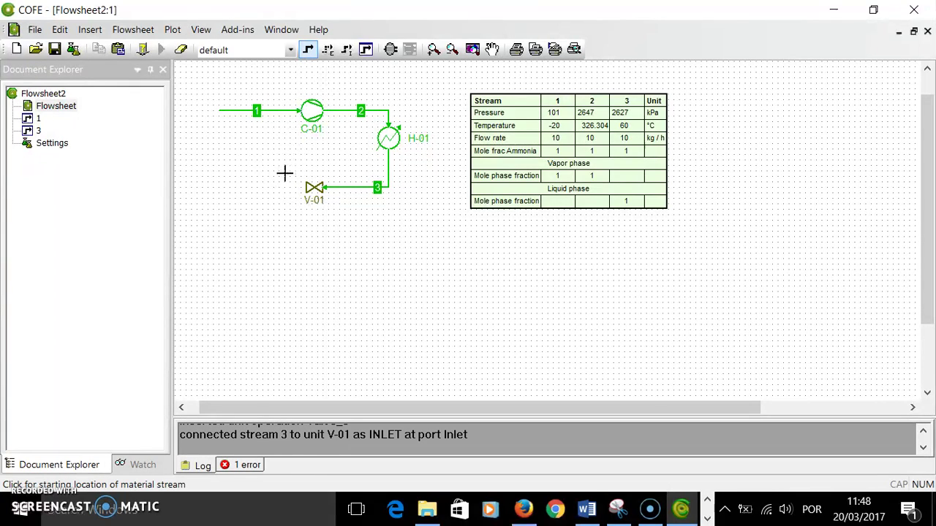
{"action": "left_click", "coordinate": [291, 188]}
{"action": "left_click", "coordinate": [229, 188]}
{"action": "left_click_drag", "start_coordinate": [290, 189], "coordinate": [307, 188]}
Insert a HeaterCooler unit between stream 1 and stream 4 and rename it H-02
{"action": "left_click", "coordinate": [390, 50]}
{"action": "left_click", "coordinate": [389, 229]}
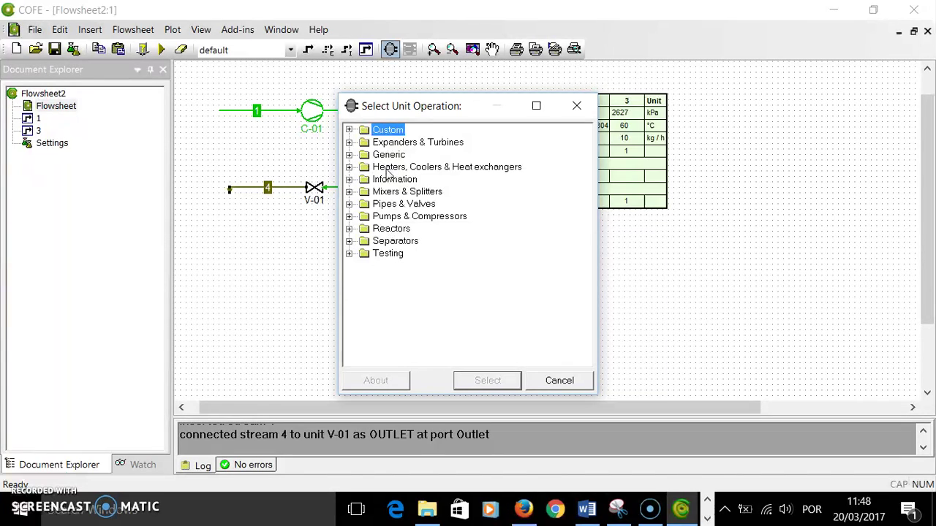
{"action": "left_click", "coordinate": [349, 167]}
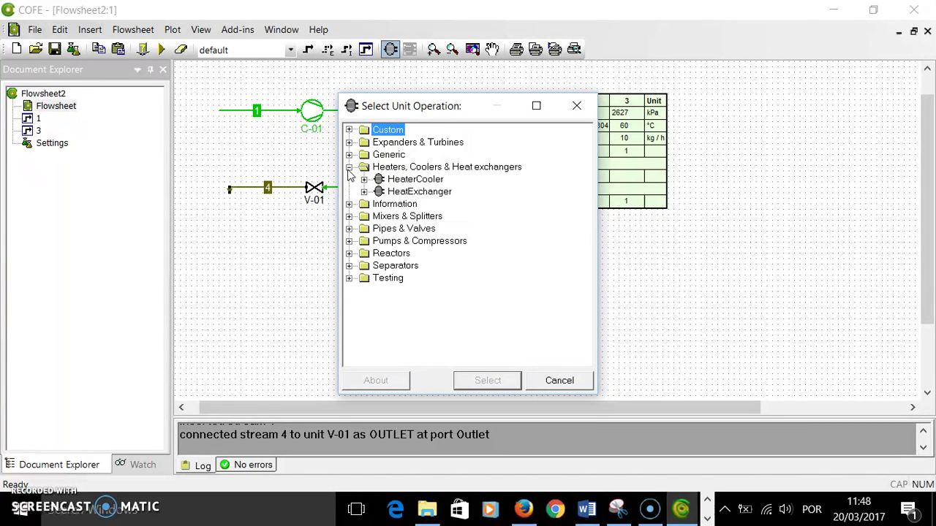
{"action": "left_click", "coordinate": [403, 182]}
{"action": "left_click", "coordinate": [476, 380]}
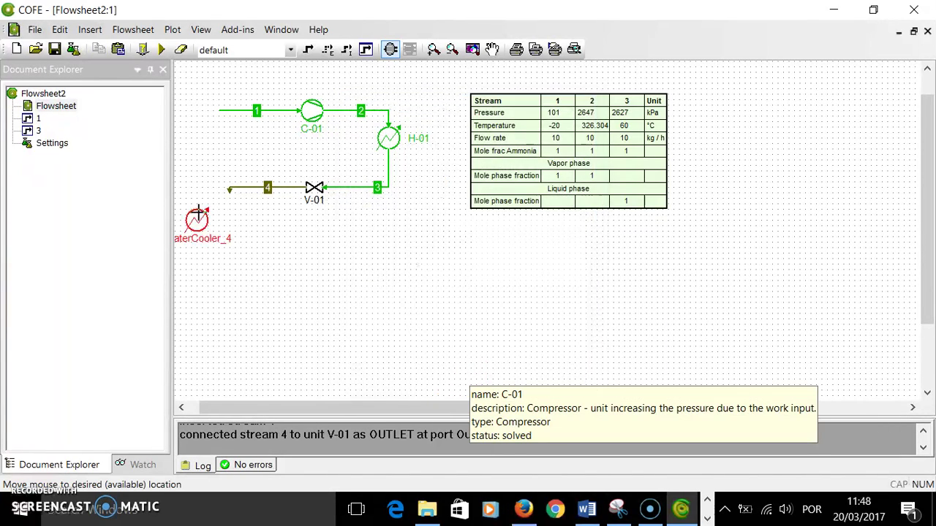
{"action": "left_click", "coordinate": [219, 149]}
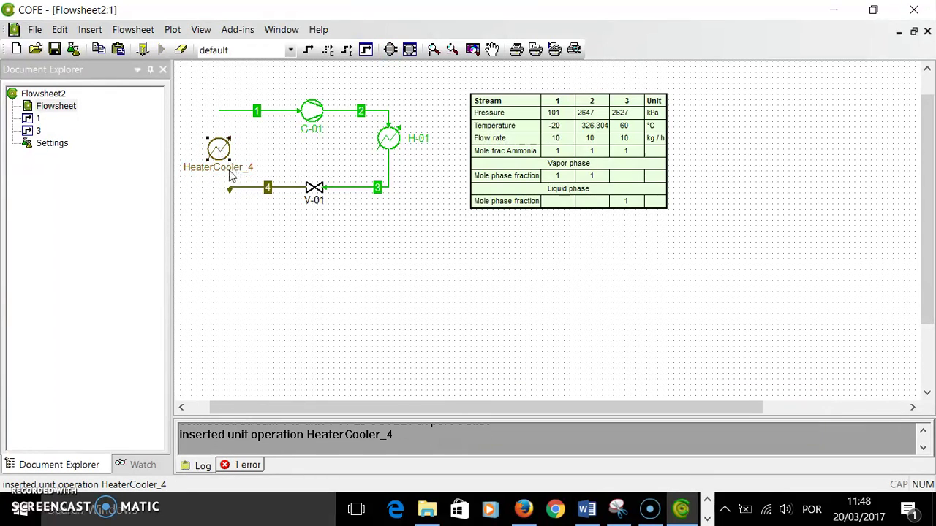
{"action": "left_click", "coordinate": [225, 167]}
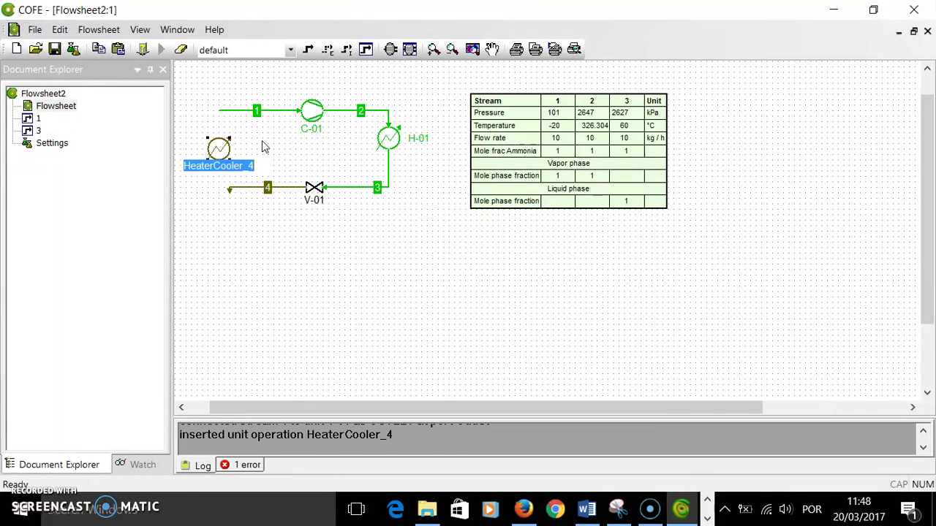
{"action": "type", "text": "H-02"}
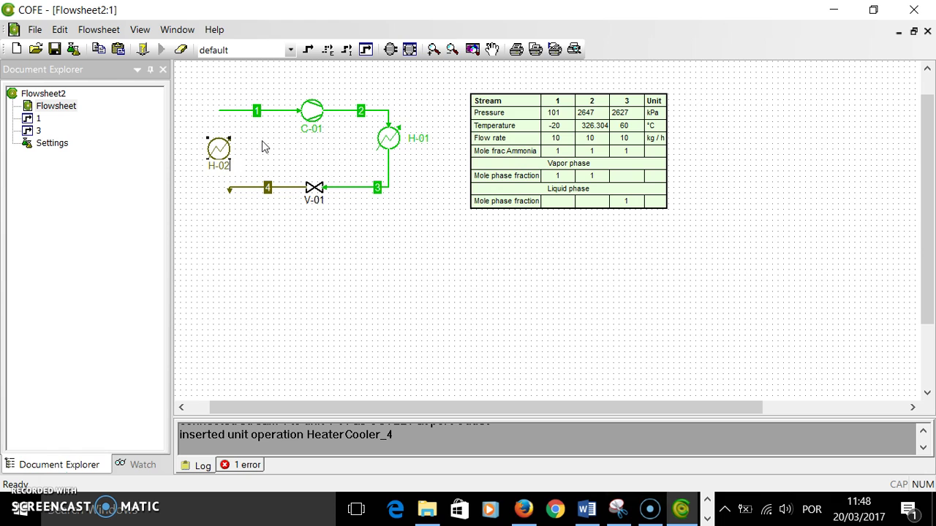
{"action": "key", "text": "Return"}
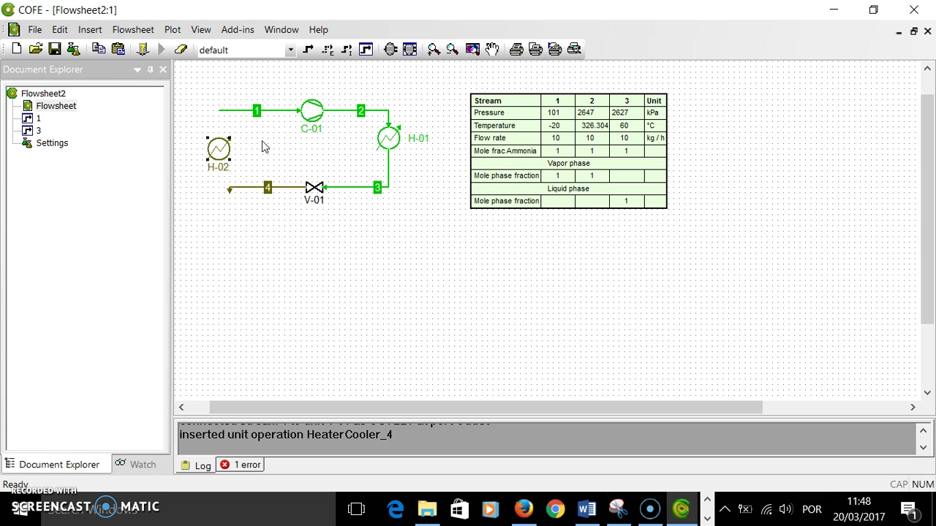
Move H-02's label to the right of its icon and connect stream 4 to the unit's inlet
{"action": "right_click", "coordinate": [221, 152]}
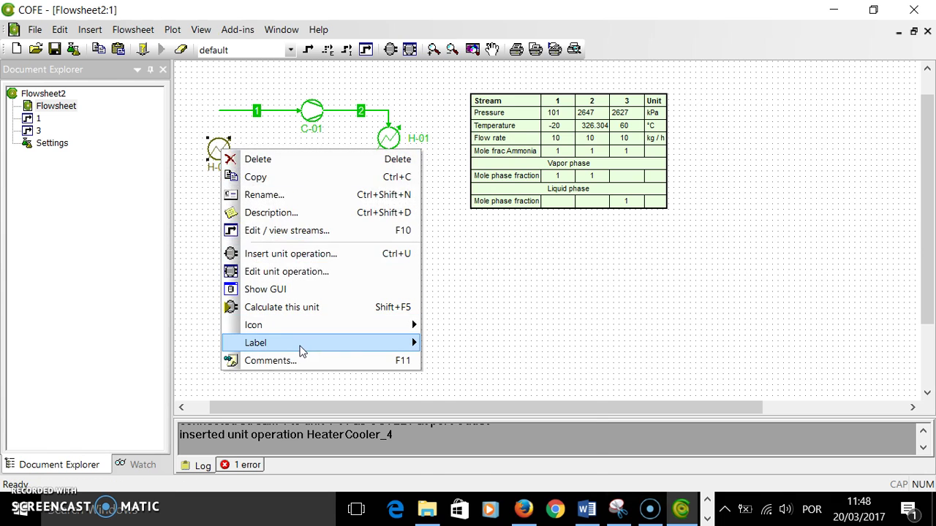
{"action": "mouse_move", "coordinate": [413, 348]}
{"action": "left_click", "coordinate": [462, 361]}
{"action": "left_click_drag", "start_coordinate": [223, 170], "coordinate": [256, 149]}
{"action": "left_click_drag", "start_coordinate": [227, 188], "coordinate": [208, 156]}
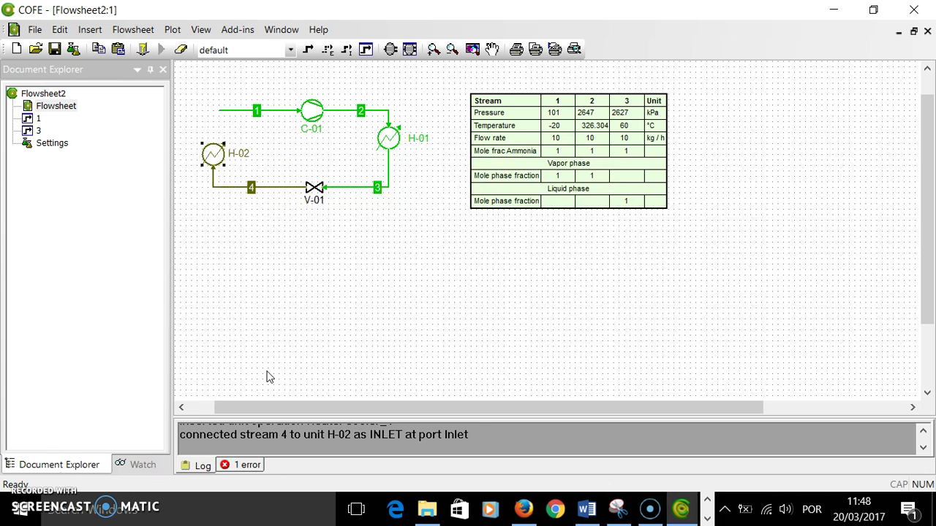
Draw a new material stream above H-02, connect it to the unit's outlet and bend its end toward stream 1
{"action": "scroll", "coordinate": [62, 325], "scroll_direction": "up", "scroll_amount": 1}
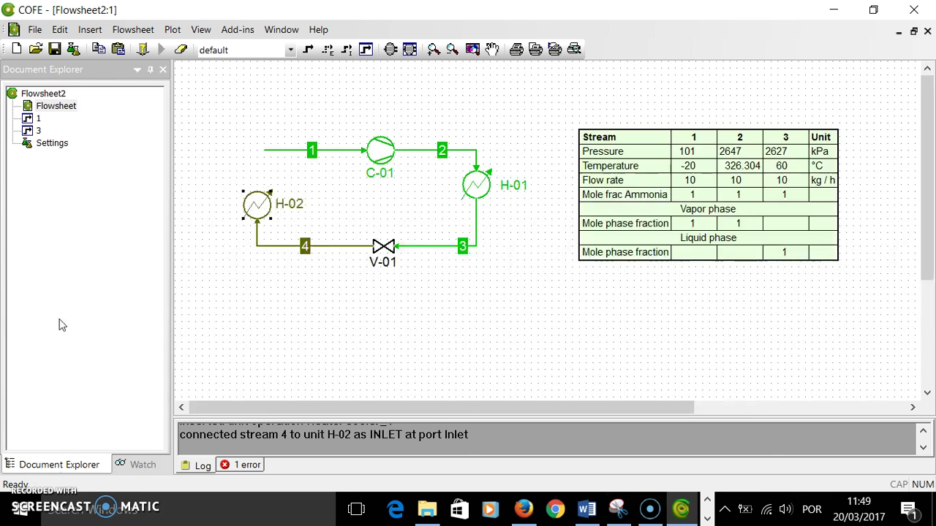
{"action": "left_click", "coordinate": [308, 49]}
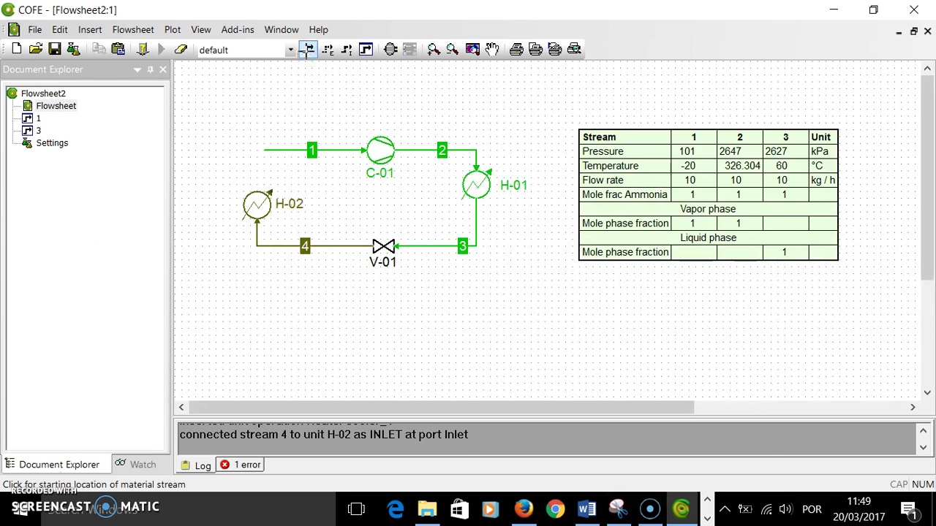
{"action": "left_click", "coordinate": [248, 167]}
{"action": "left_click", "coordinate": [243, 152]}
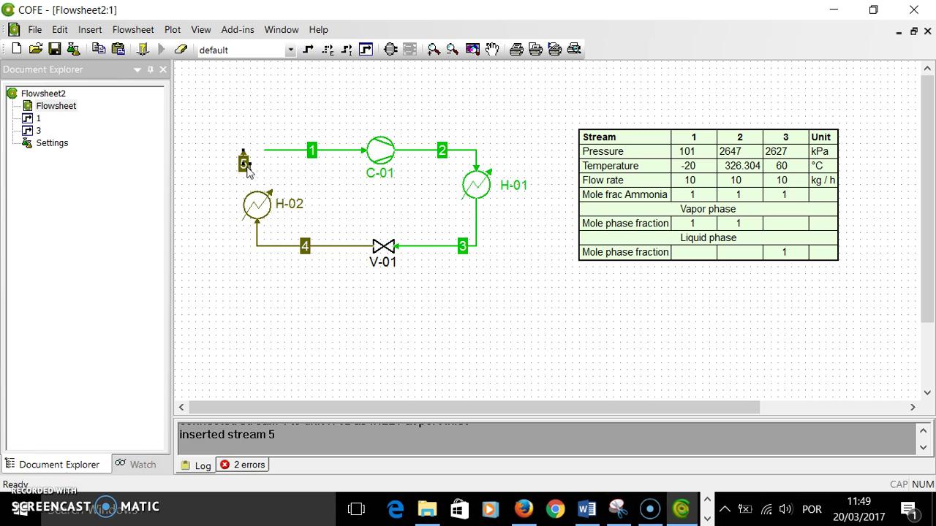
{"action": "left_click_drag", "start_coordinate": [247, 168], "coordinate": [257, 190]}
{"action": "mouse_move", "coordinate": [244, 151]}
{"action": "left_mouse_down"}
{"action": "mouse_move", "coordinate": [250, 176]}
{"action": "mouse_move", "coordinate": [253, 162]}
{"action": "left_mouse_up"}
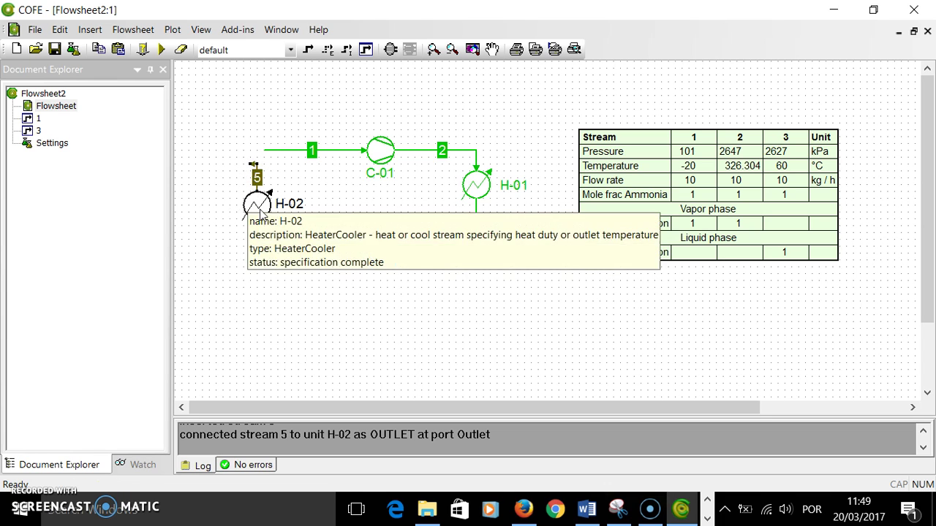
Lower valve V-01 and cooler H-02, and bring the free end of stream 5 down closer to H-02
{"action": "left_click_drag", "start_coordinate": [380, 249], "coordinate": [366, 296]}
{"action": "left_click_drag", "start_coordinate": [256, 210], "coordinate": [256, 264]}
{"action": "left_click_drag", "start_coordinate": [253, 162], "coordinate": [256, 205]}
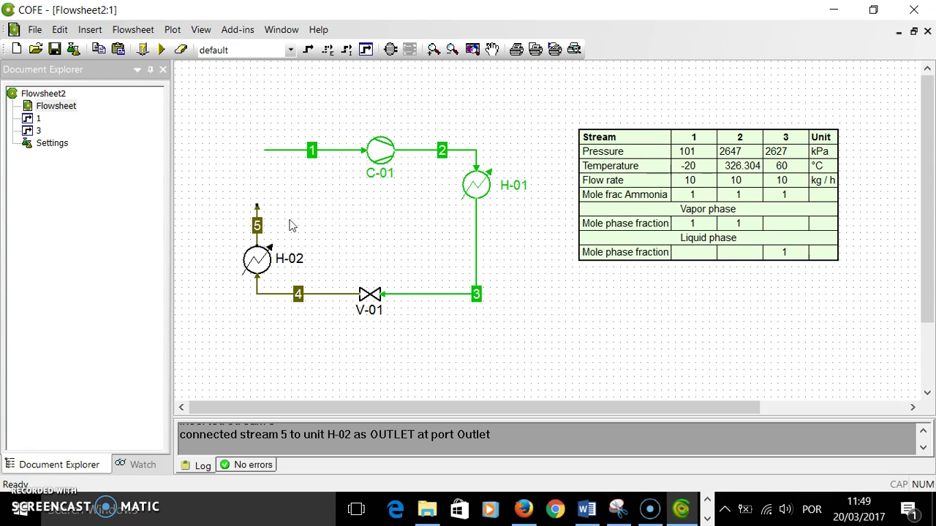
Specify H-02 by an outlet temperature of 253.15 K with a pressure drop of 20000 Pa
{"action": "mouse_move", "coordinate": [257, 266]}
{"action": "double_click", "coordinate": [258, 265]}
{"action": "left_click", "coordinate": [329, 369]}
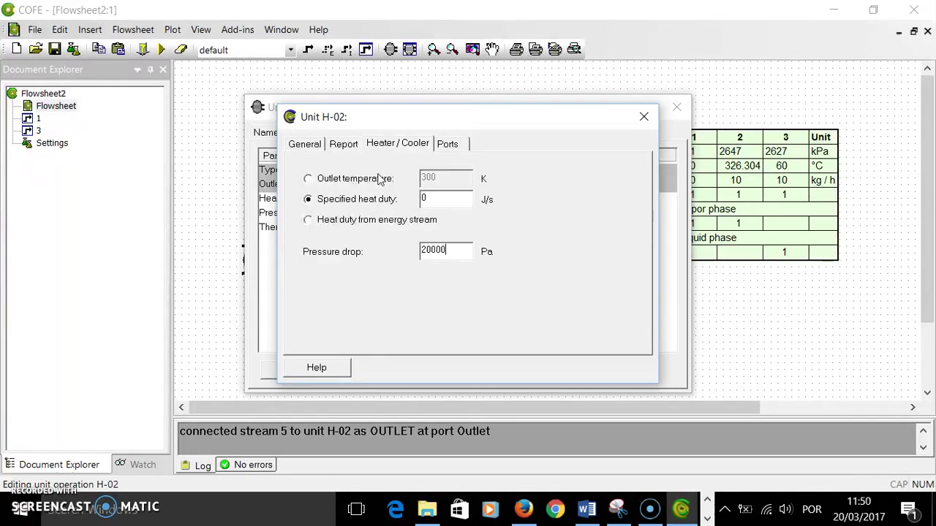
{"action": "left_click", "coordinate": [307, 181]}
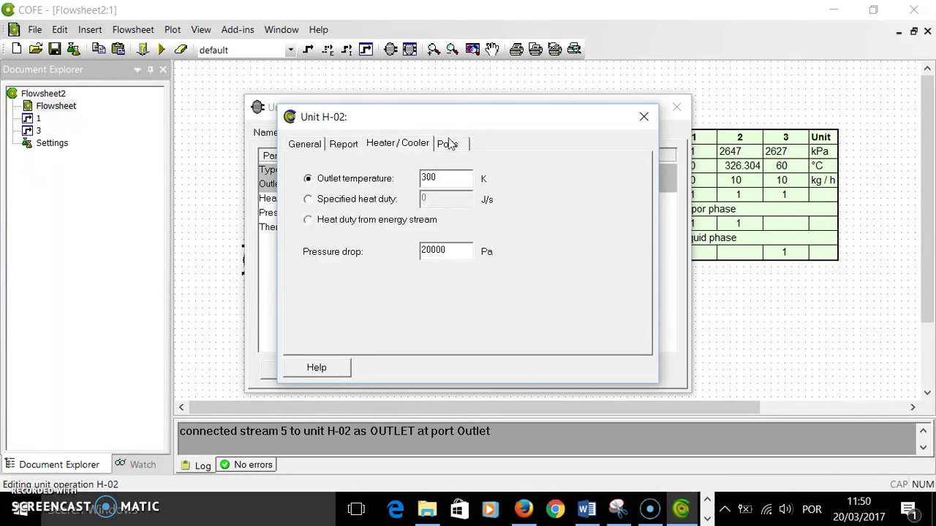
{"action": "left_click_drag", "start_coordinate": [438, 178], "coordinate": [403, 178]}
{"action": "type", "text": "253.15"}
{"action": "key", "text": "Return"}
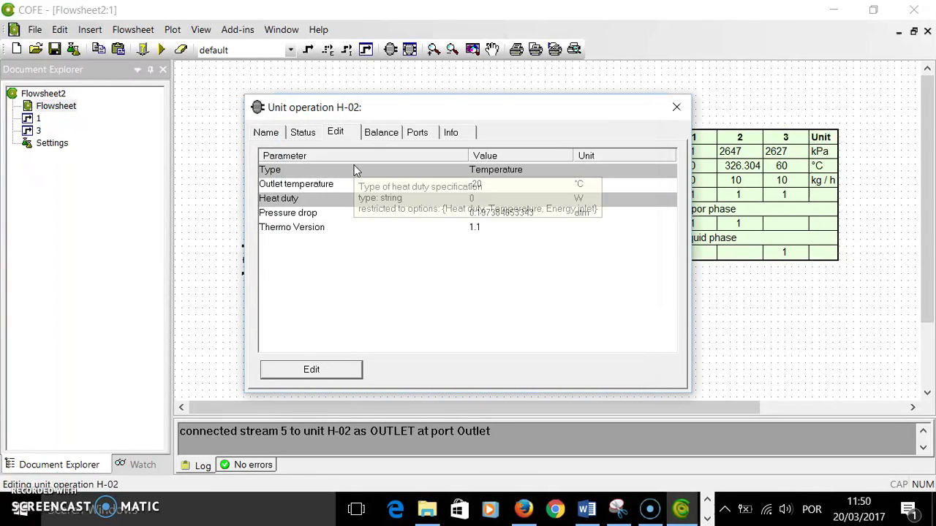
{"action": "left_click", "coordinate": [675, 108]}
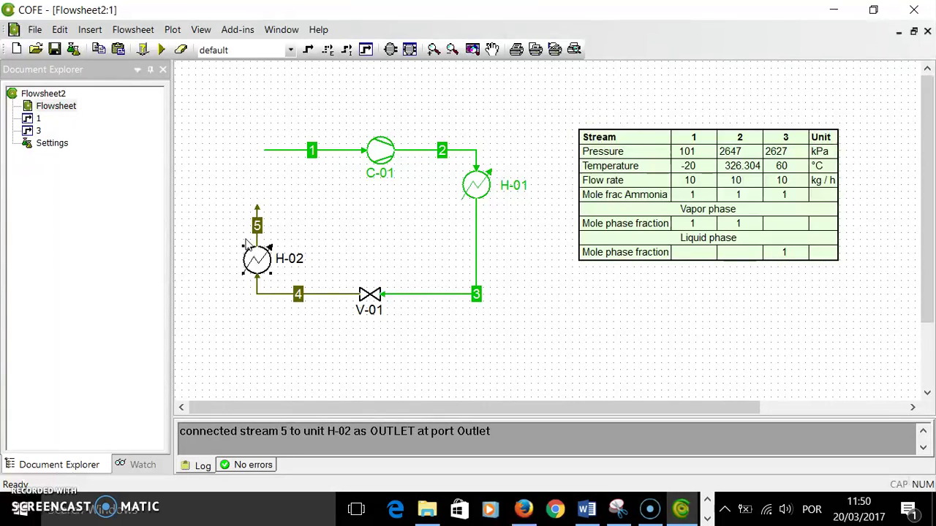
Add streams 4 and 5 to the stream report and shift the table toward the flowsheet
{"action": "mouse_move", "coordinate": [257, 256]}
{"action": "double_click", "coordinate": [661, 179]}
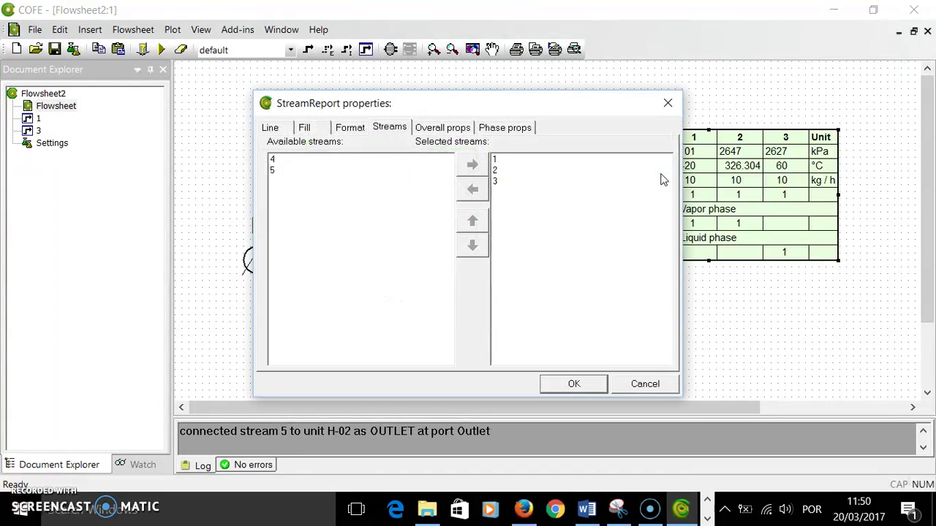
{"action": "left_click_drag", "start_coordinate": [282, 159], "coordinate": [286, 173]}
{"action": "left_click", "coordinate": [469, 161]}
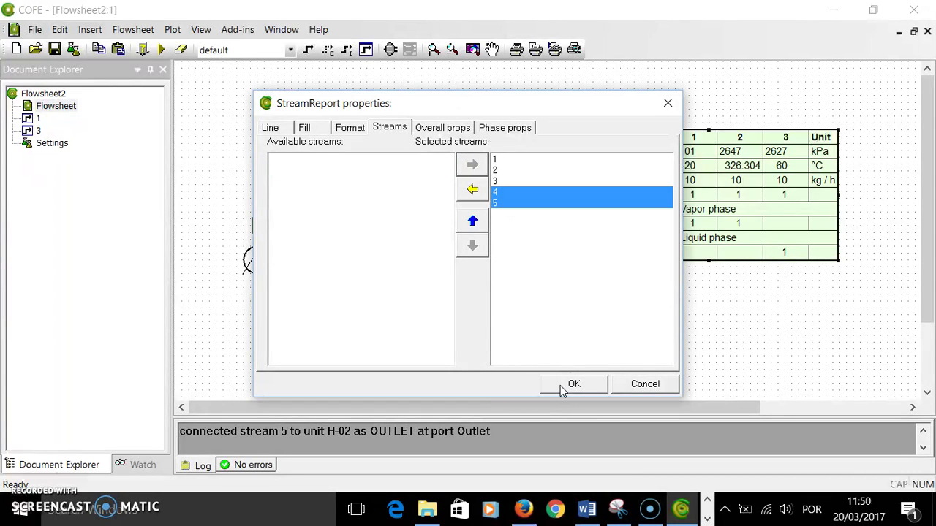
{"action": "left_click", "coordinate": [567, 385]}
{"action": "left_click_drag", "start_coordinate": [664, 136], "coordinate": [615, 138]}
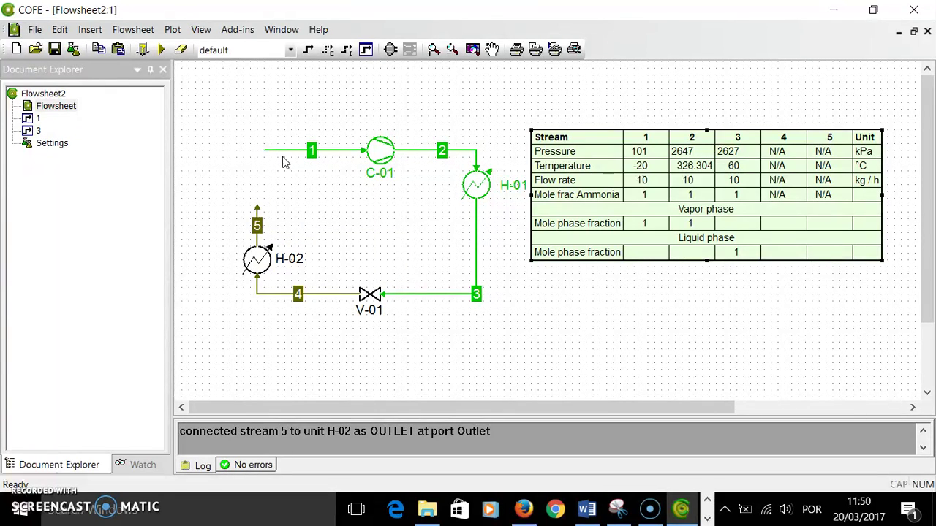
Specify valve V-01 by outlet pressure and set it to 121000 Pa
{"action": "mouse_move", "coordinate": [289, 157]}
{"action": "mouse_move", "coordinate": [257, 264]}
{"action": "mouse_move", "coordinate": [302, 297]}
{"action": "mouse_move", "coordinate": [363, 296]}
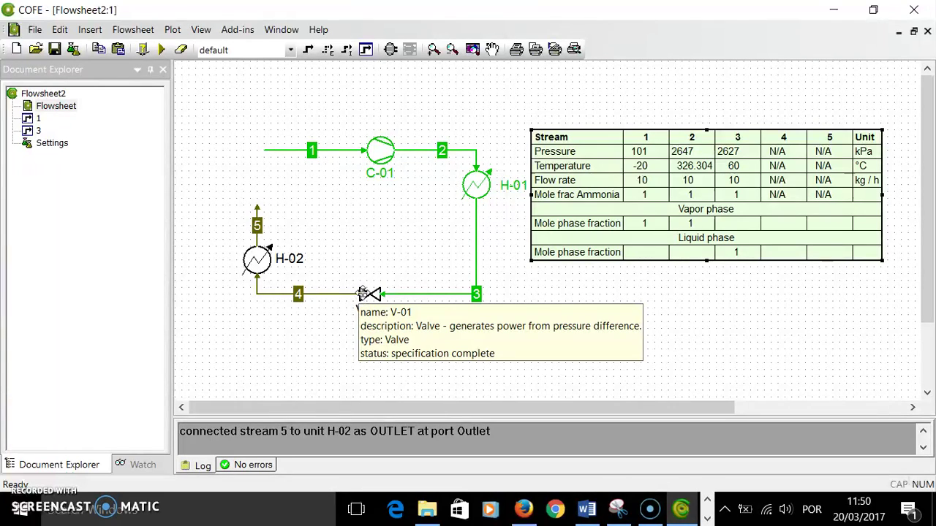
{"action": "double_click", "coordinate": [366, 297]}
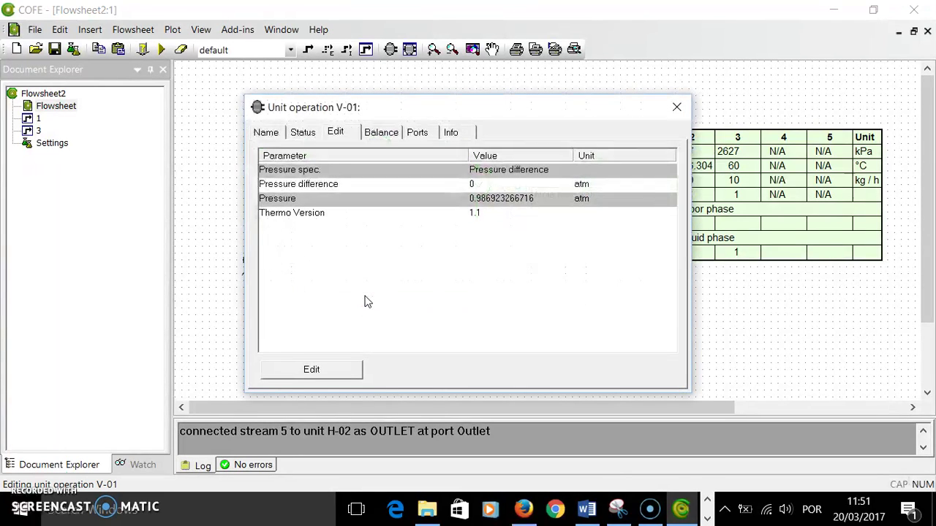
{"action": "left_click", "coordinate": [311, 370]}
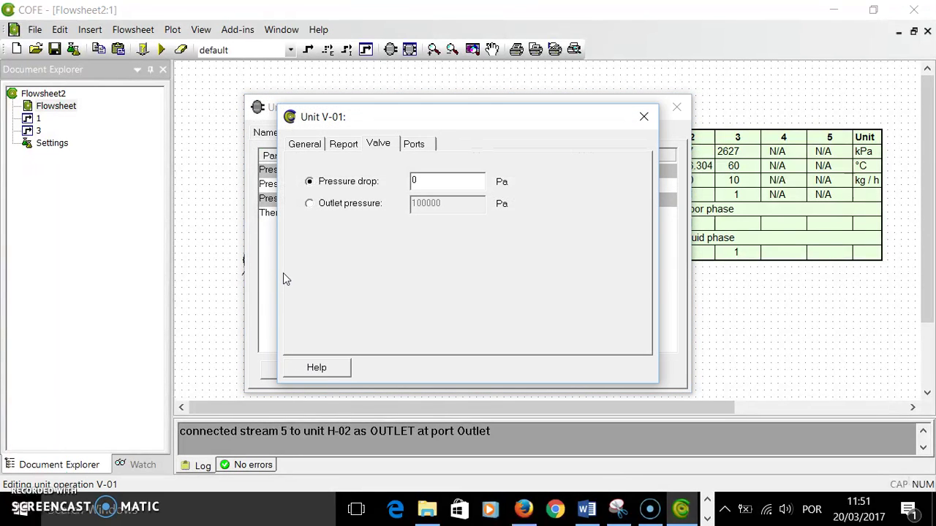
{"action": "left_click", "coordinate": [323, 209]}
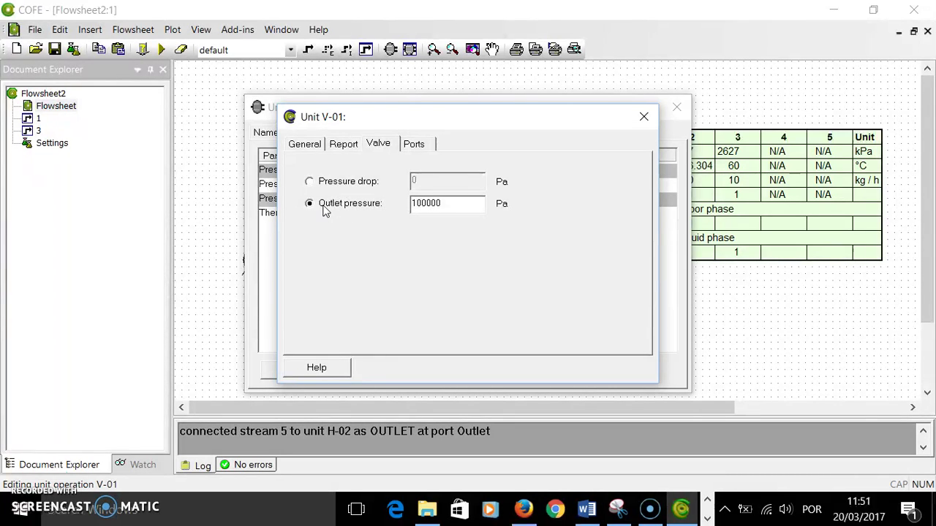
{"action": "left_click_drag", "start_coordinate": [443, 204], "coordinate": [380, 202]}
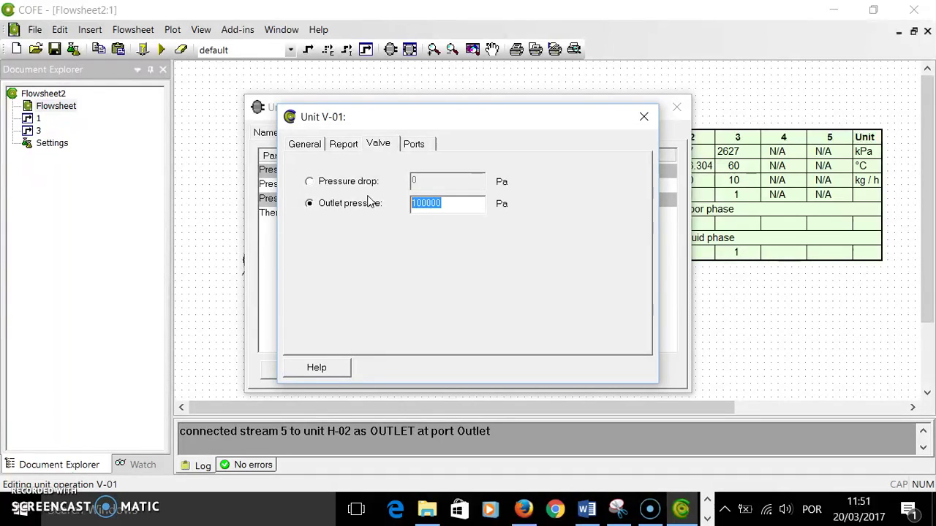
{"action": "type", "text": "121000"}
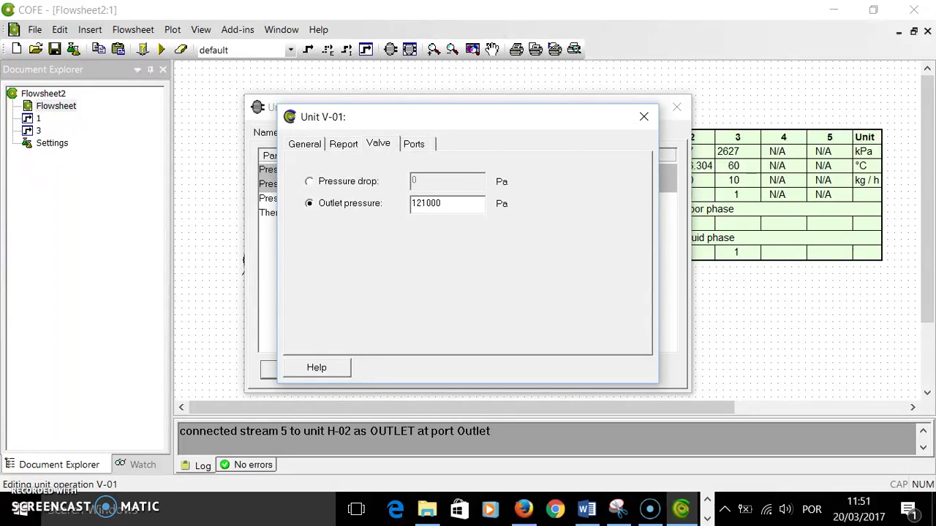
{"action": "key", "text": "Return"}
{"action": "left_click", "coordinate": [678, 108]}
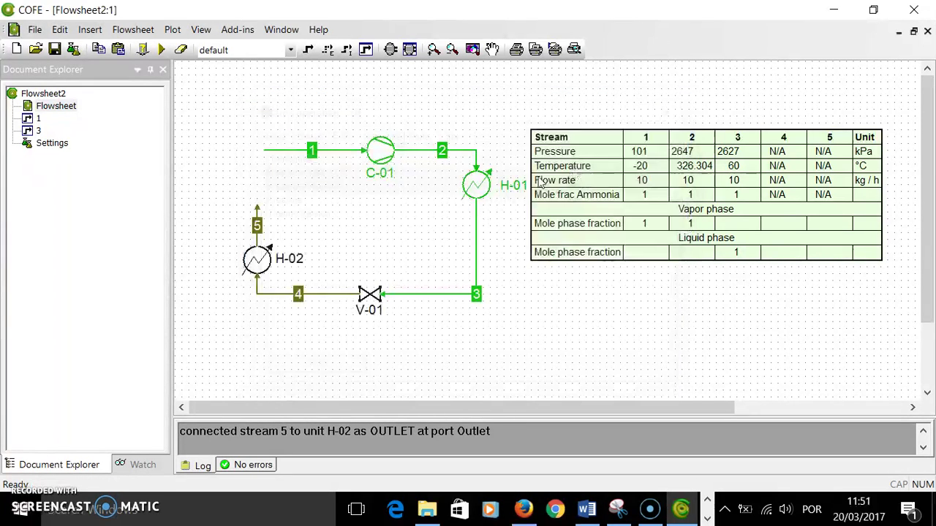
Solve the flowsheet and move condenser H-01 lower between streams 2 and 3
{"action": "left_click", "coordinate": [161, 49]}
{"action": "left_click", "coordinate": [29, 474]}
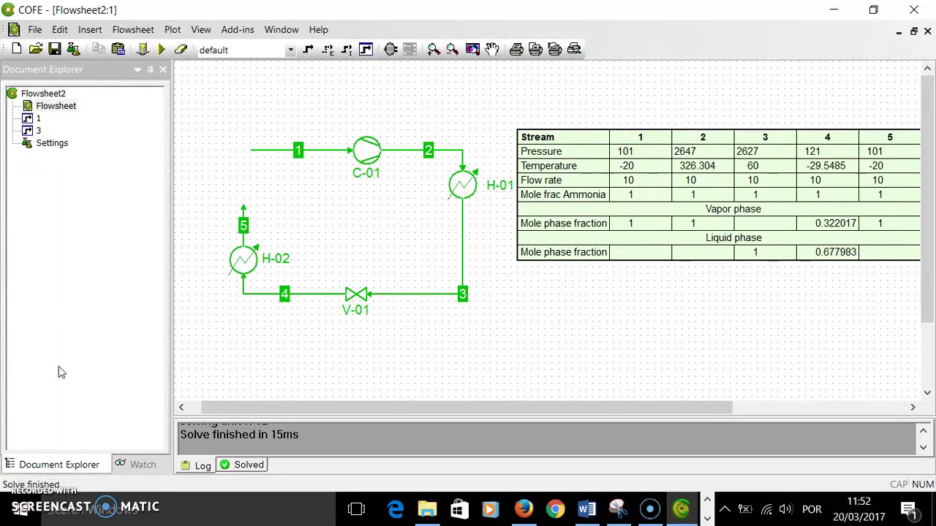
{"action": "left_click_drag", "start_coordinate": [444, 403], "coordinate": [474, 406]}
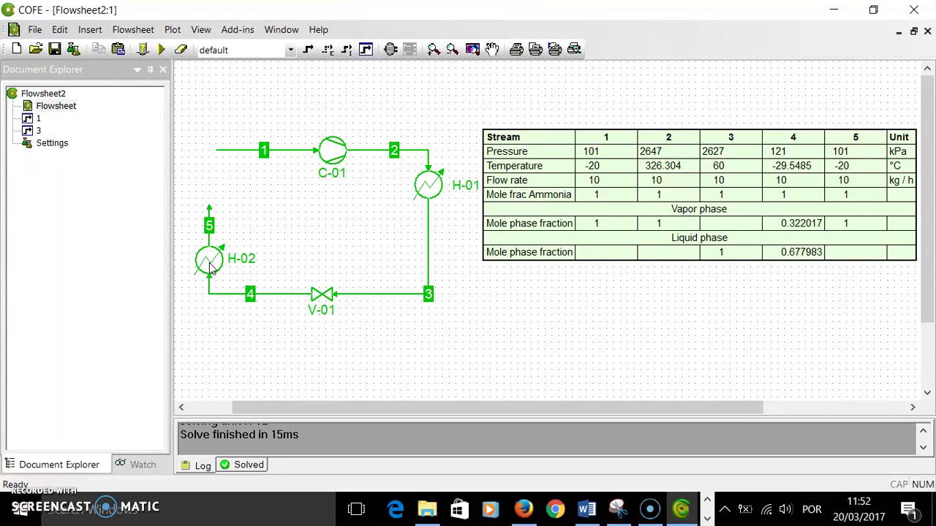
{"action": "left_click_drag", "start_coordinate": [422, 196], "coordinate": [430, 237]}
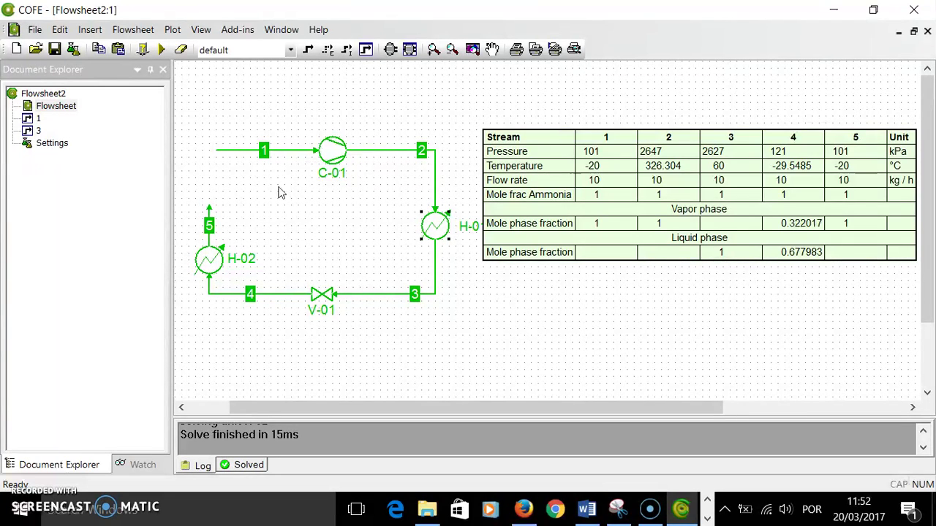
Review H-02's heater/cooler specification, port connections and general information
{"action": "mouse_move", "coordinate": [211, 267]}
{"action": "double_click", "coordinate": [209, 263]}
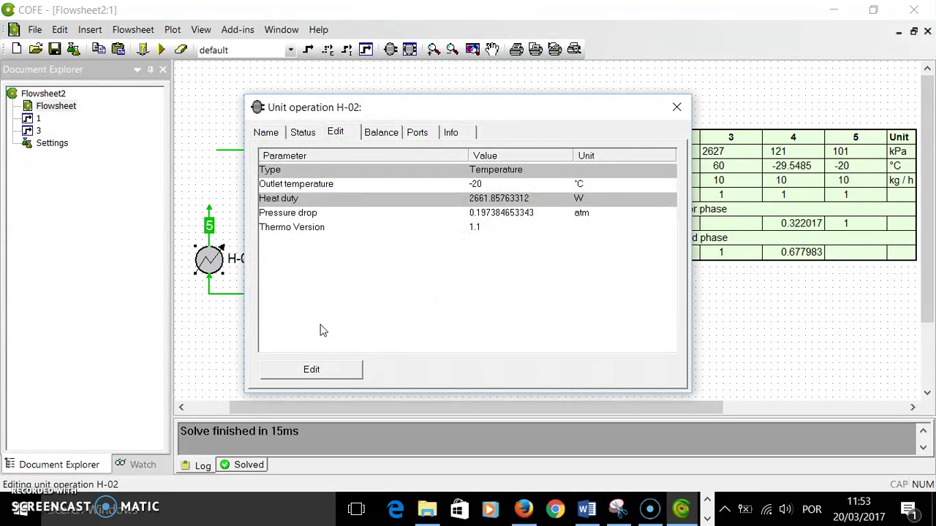
{"action": "left_click", "coordinate": [325, 371]}
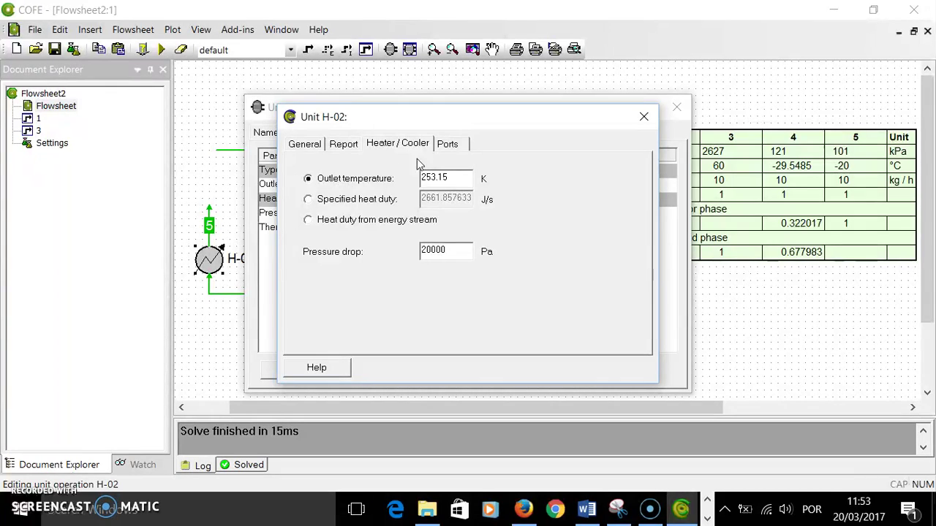
{"action": "left_click", "coordinate": [461, 145]}
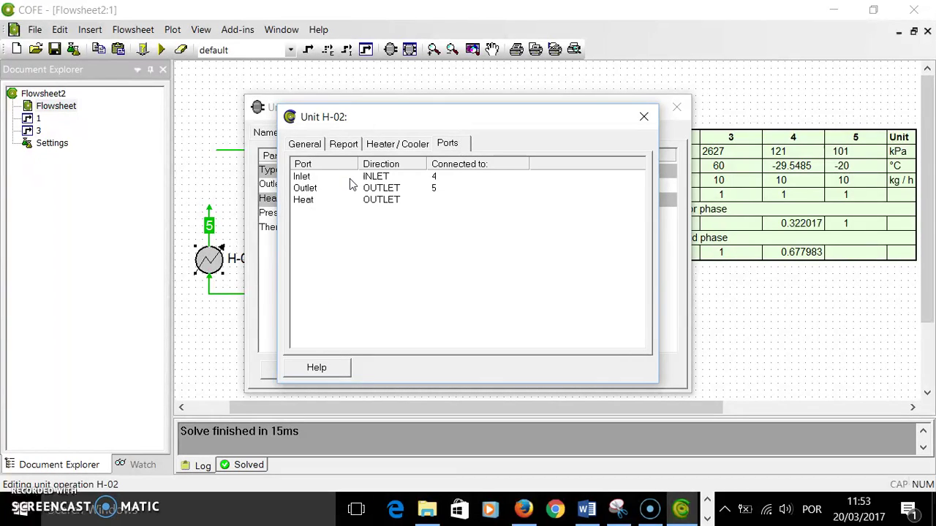
{"action": "left_click", "coordinate": [305, 146]}
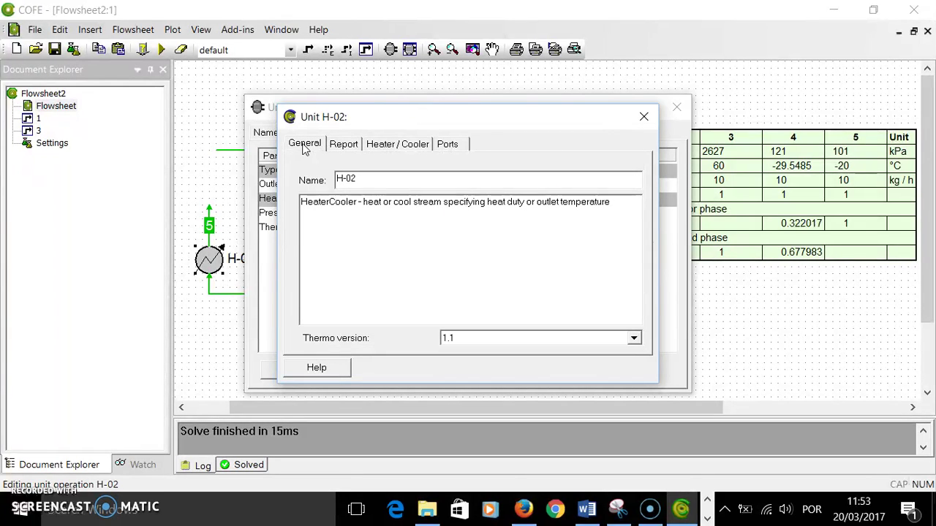
{"action": "left_click", "coordinate": [395, 148]}
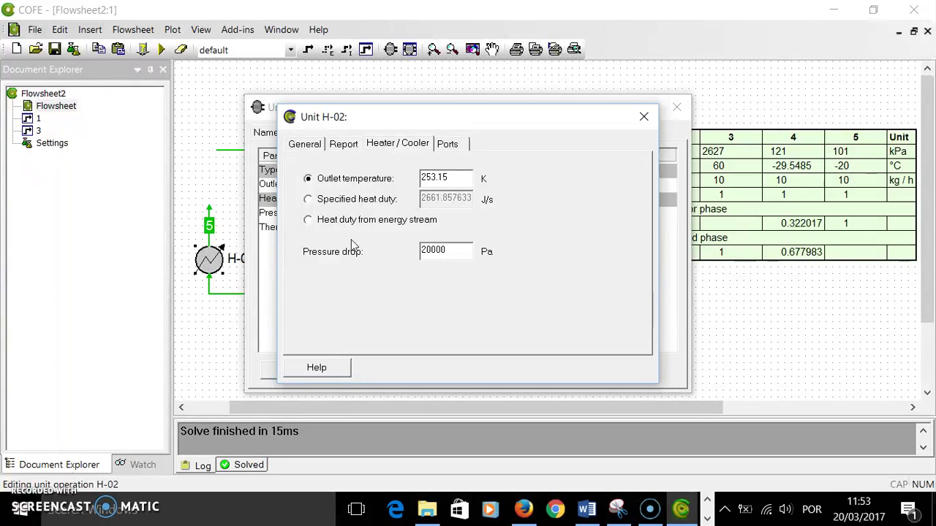
{"action": "left_click", "coordinate": [643, 116]}
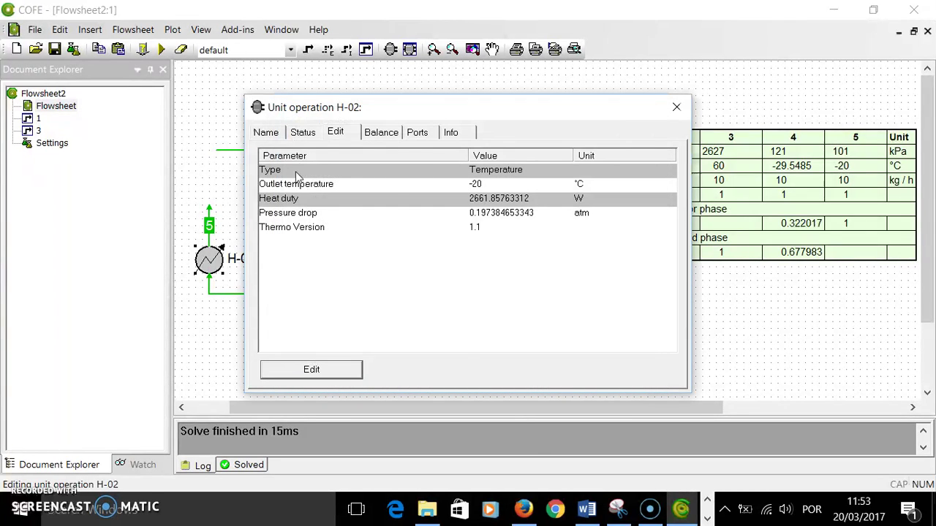
Add an output virtual information port coupled to the Heat duty parameter on H-02
{"action": "left_click", "coordinate": [426, 132]}
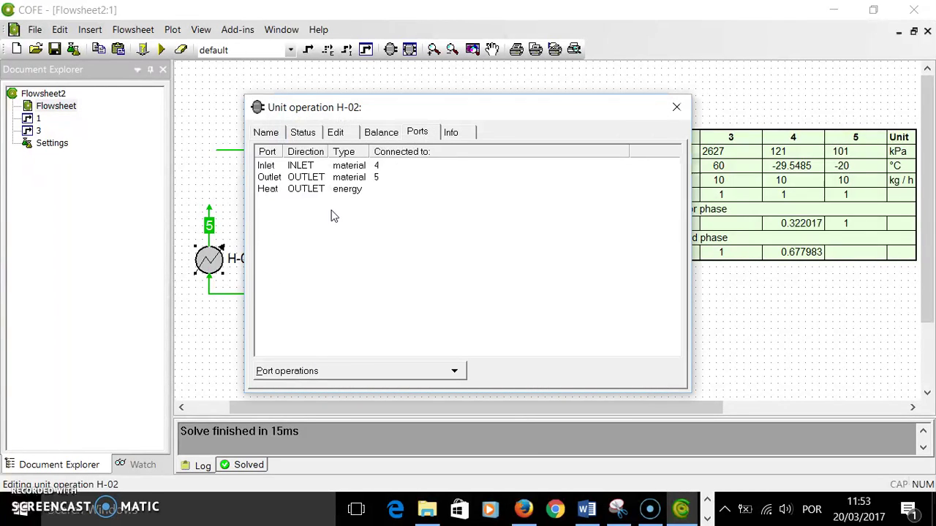
{"action": "left_click", "coordinate": [303, 370]}
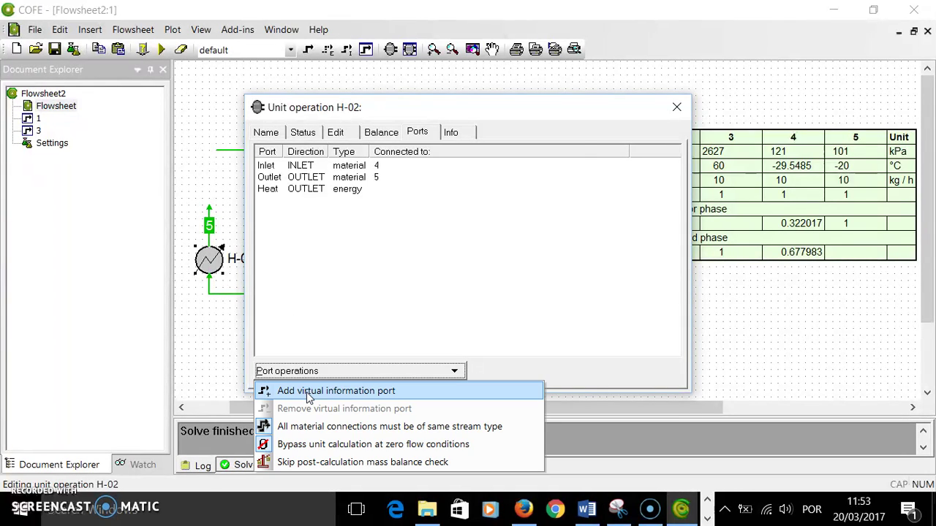
{"action": "left_click", "coordinate": [308, 393]}
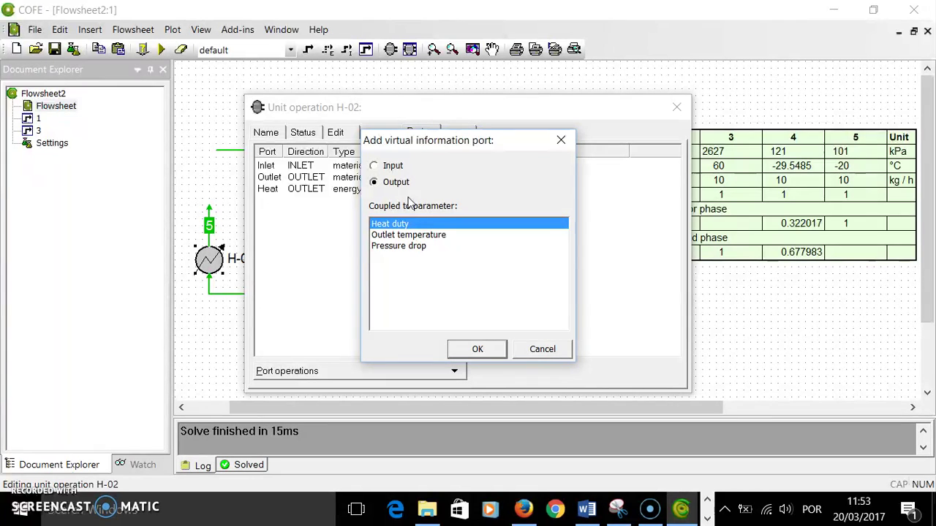
{"action": "left_click", "coordinate": [477, 351]}
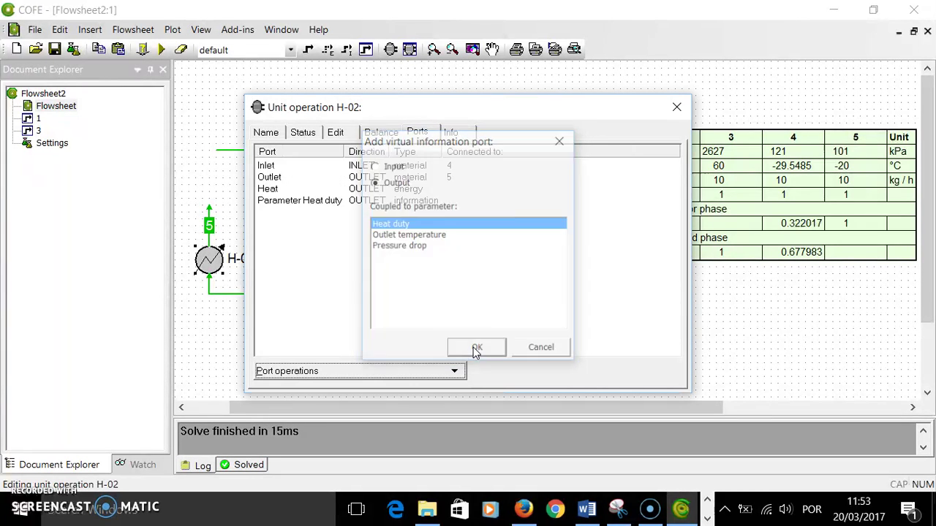
{"action": "left_click", "coordinate": [677, 109]}
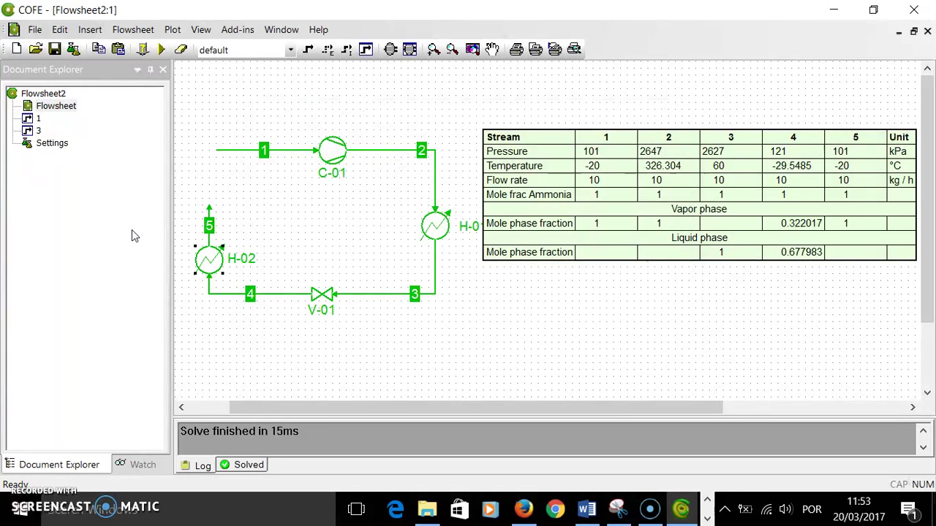
Draw an upward information stream beside stream 5 and connect its start to H-02's Heat duty port
{"action": "left_click", "coordinate": [346, 49]}
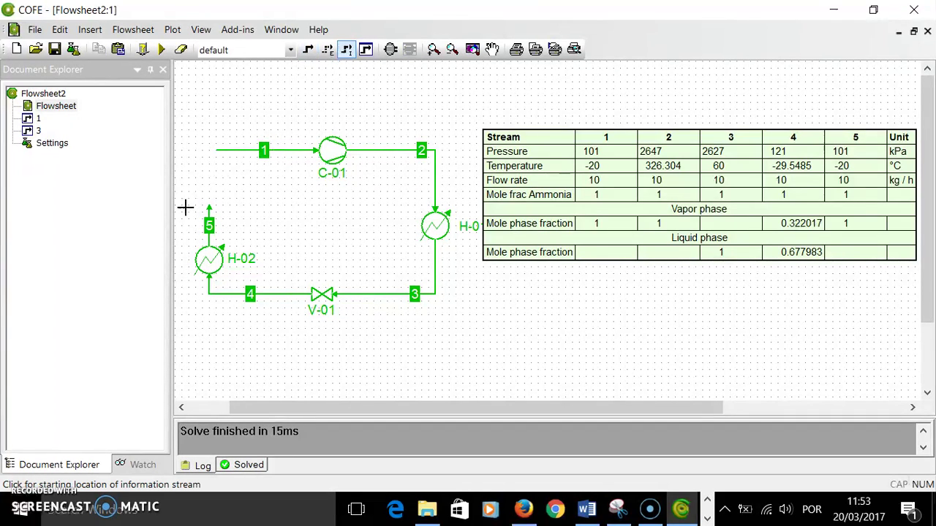
{"action": "left_click", "coordinate": [184, 248]}
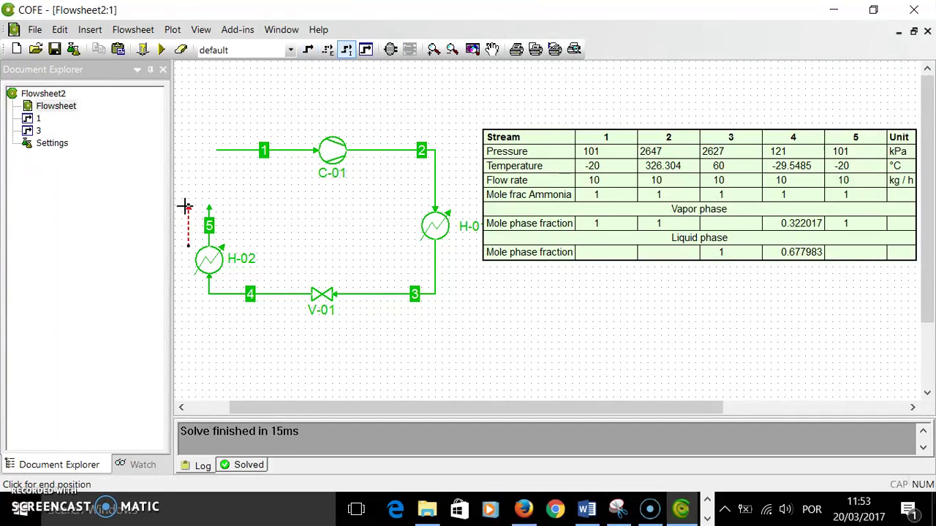
{"action": "left_click", "coordinate": [186, 208]}
{"action": "left_click_drag", "start_coordinate": [189, 246], "coordinate": [205, 269]}
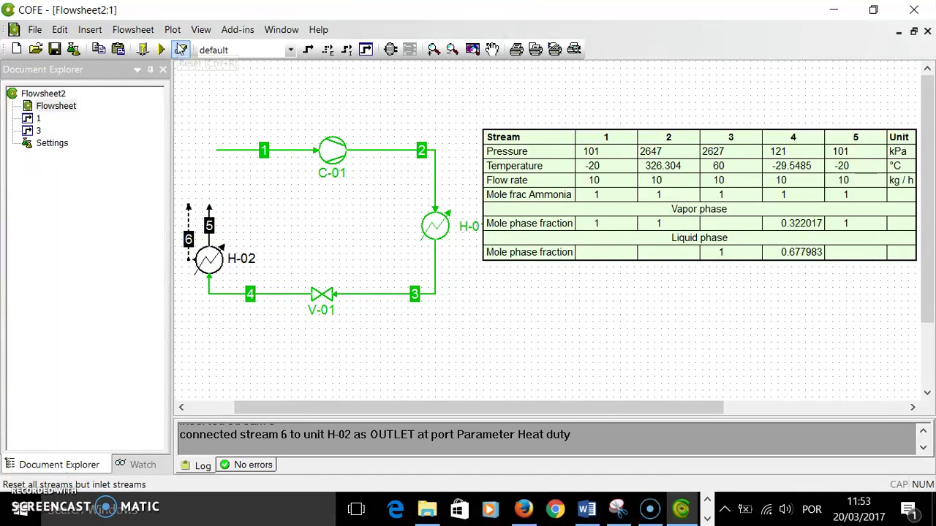
Insert a controller just above the free end of information stream 6 and name it FC
{"action": "left_click", "coordinate": [90, 30]}
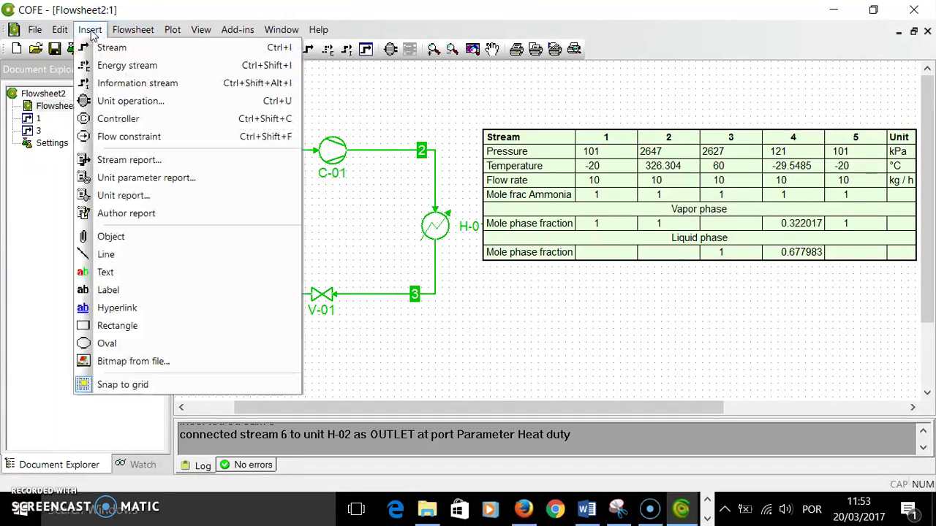
{"action": "left_click", "coordinate": [120, 118]}
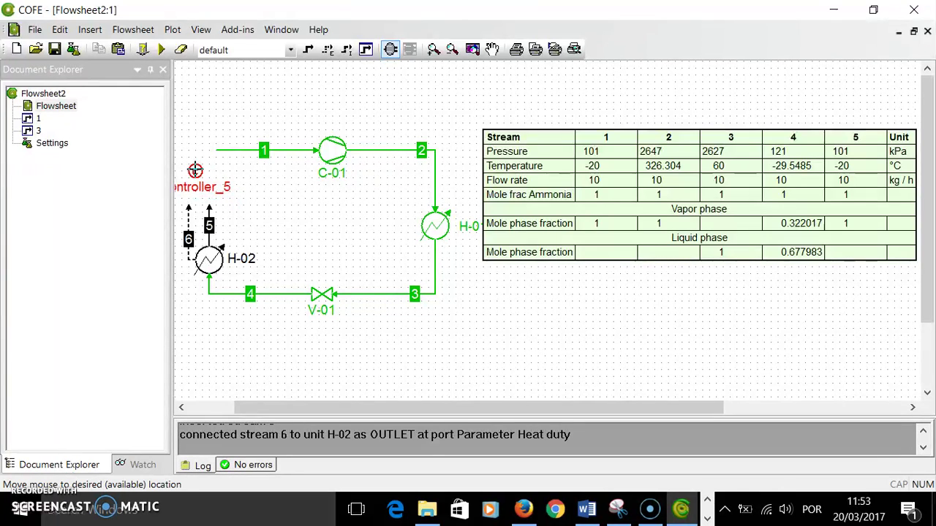
{"action": "left_click", "coordinate": [192, 169]}
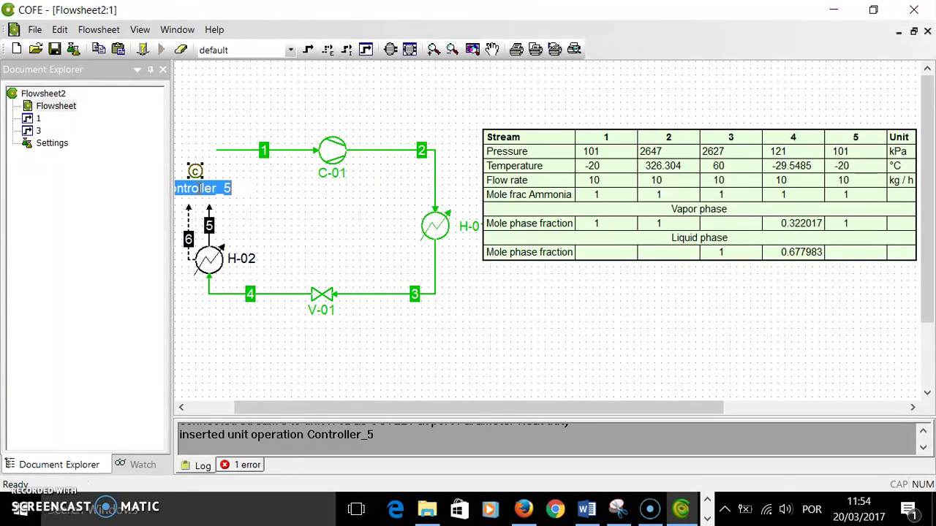
{"action": "type", "text": "FC"}
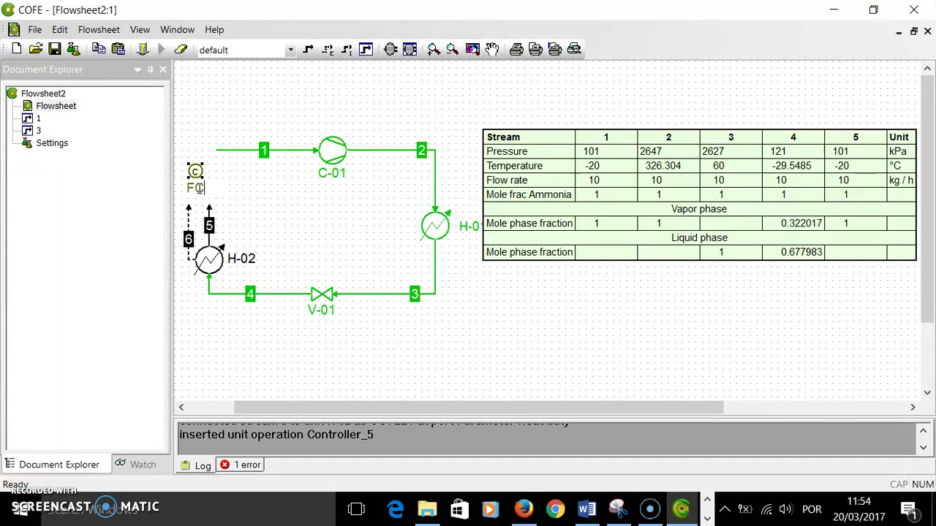
{"action": "key", "text": "Return"}
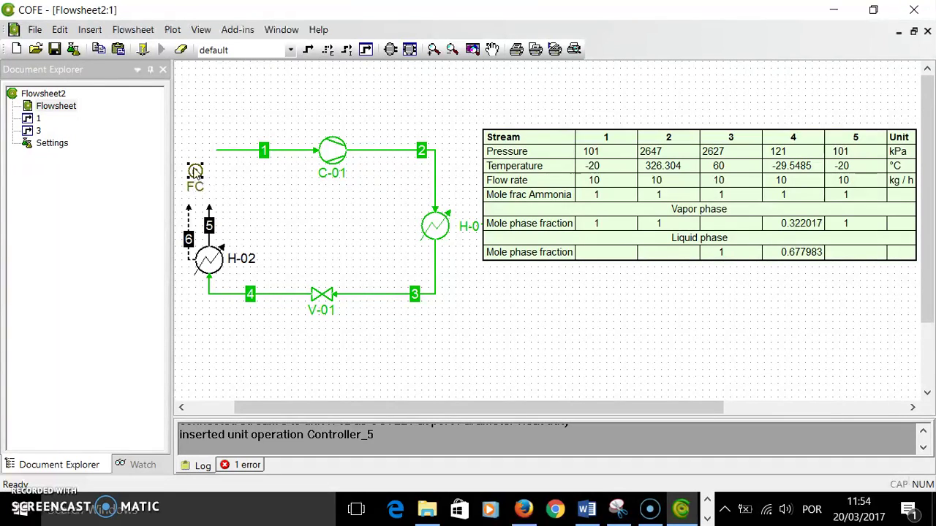
Move FC's label beside its icon and connect information stream 6 to FC's Measured variable port
{"action": "right_click", "coordinate": [195, 172]}
{"action": "mouse_move", "coordinate": [356, 344]}
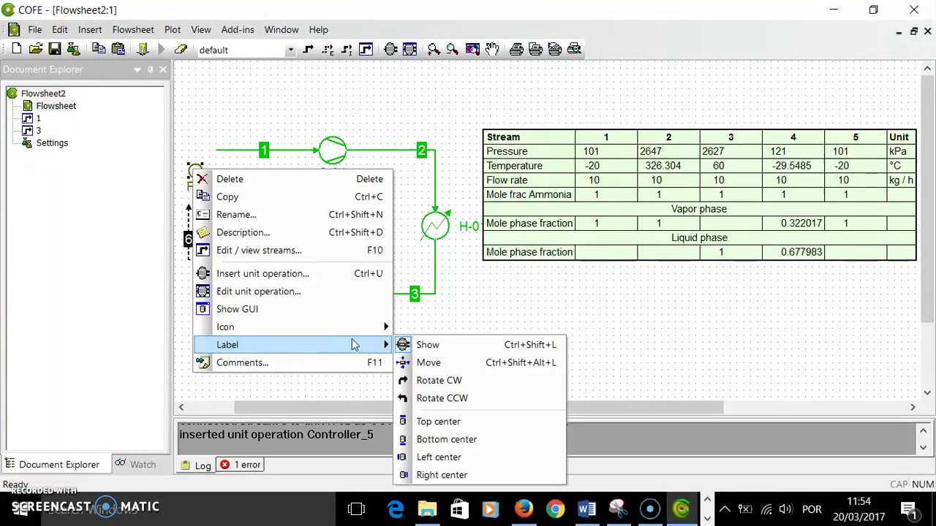
{"action": "left_click", "coordinate": [430, 362]}
{"action": "left_click_drag", "start_coordinate": [202, 189], "coordinate": [218, 172]}
{"action": "mouse_move", "coordinate": [189, 207]}
{"action": "left_mouse_down"}
{"action": "mouse_move", "coordinate": [186, 176]}
{"action": "mouse_move", "coordinate": [192, 191]}
{"action": "left_mouse_up"}
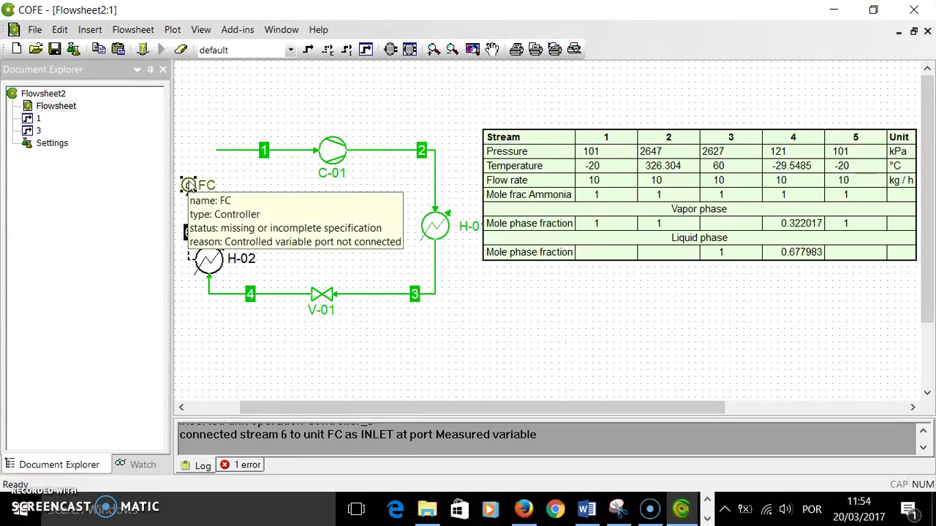
Set the Set point of controller FC to 10000 W
{"action": "double_click", "coordinate": [190, 186]}
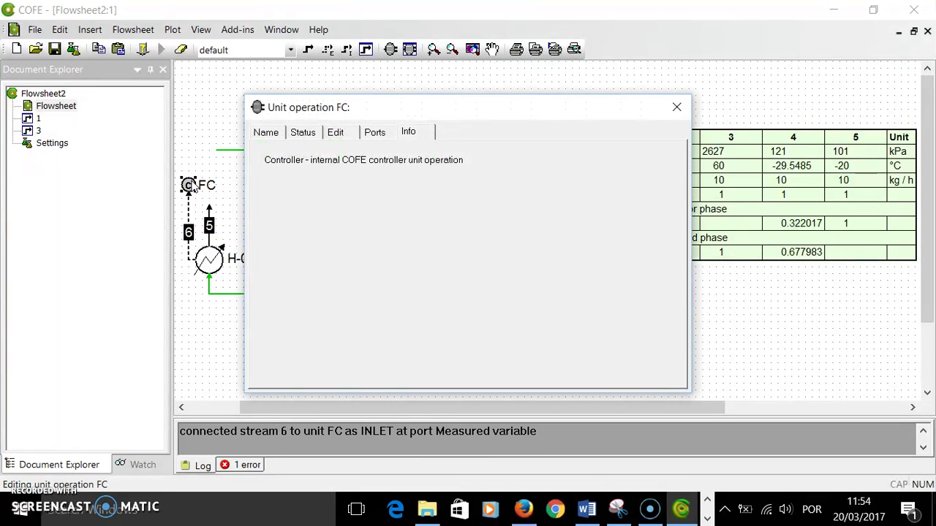
{"action": "left_click", "coordinate": [336, 133]}
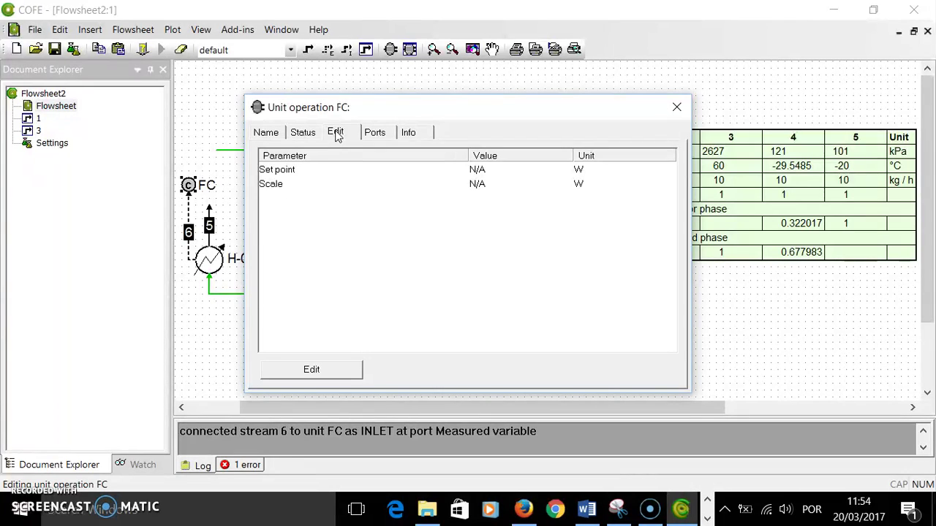
{"action": "double_click", "coordinate": [482, 170]}
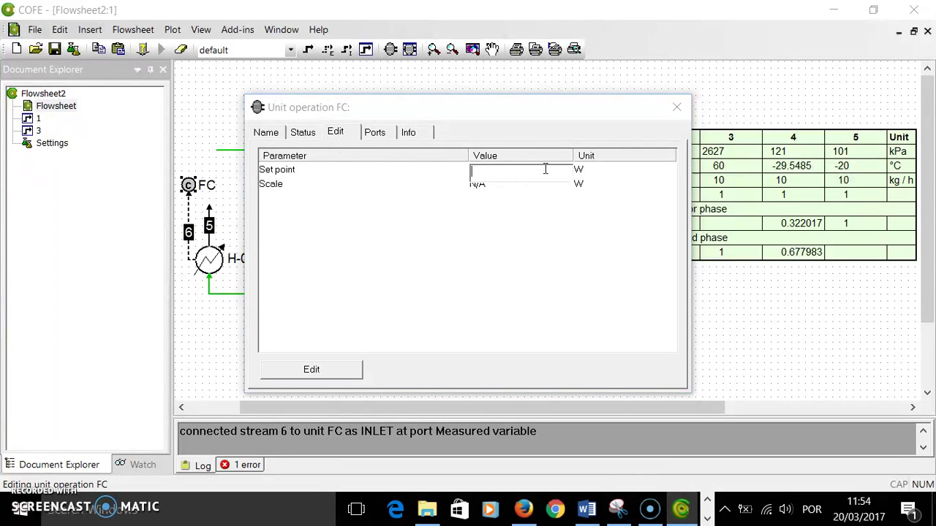
{"action": "type", "text": "10000"}
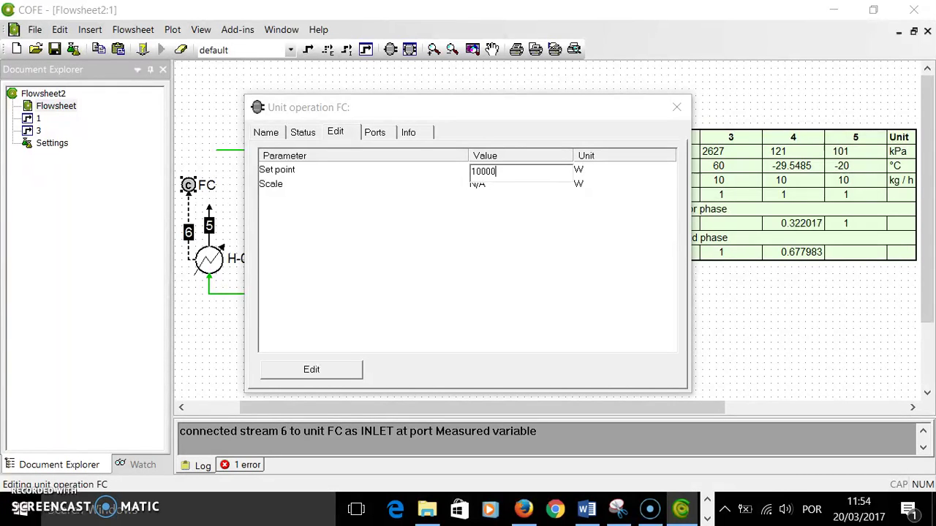
{"action": "key", "text": "Return"}
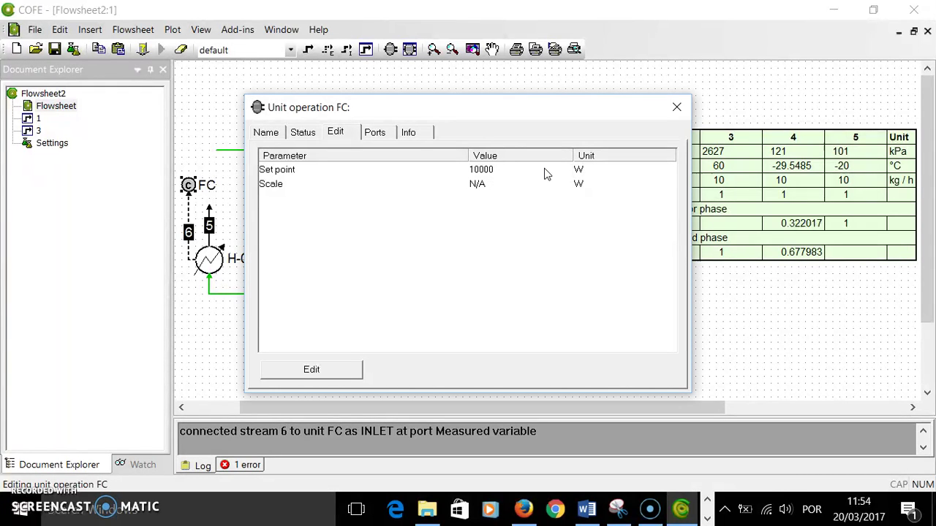
{"action": "left_click", "coordinate": [676, 109]}
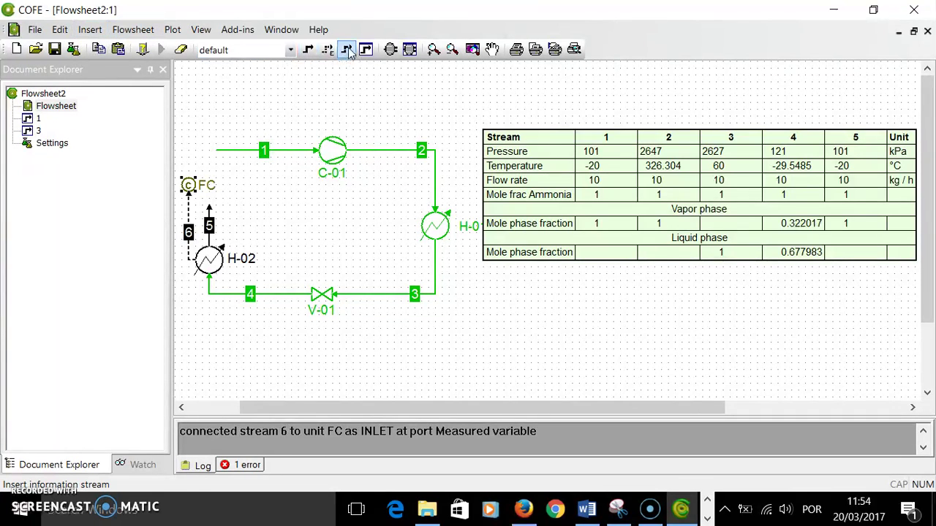
Draw an information stream rising above FC and bending toward stream 1, and try to connect its start to FC
{"action": "left_click", "coordinate": [347, 53]}
{"action": "left_click", "coordinate": [185, 169]}
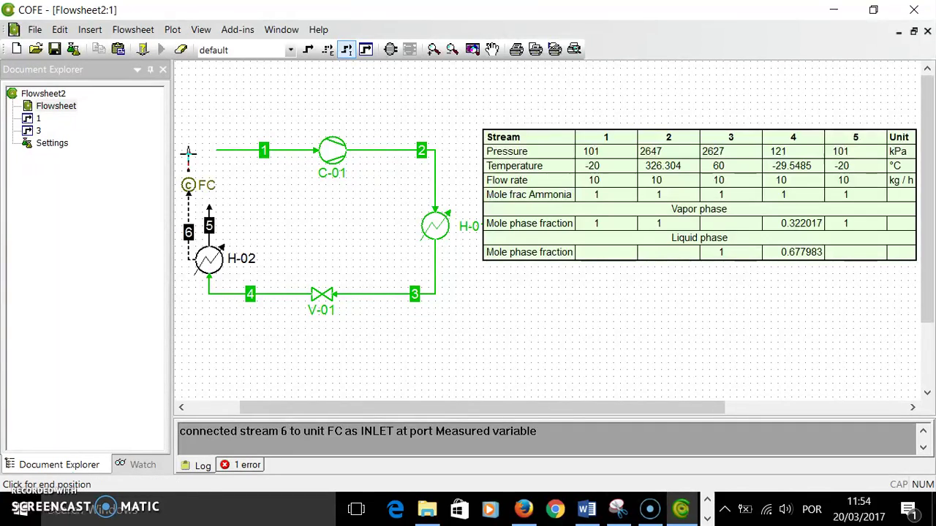
{"action": "left_click", "coordinate": [211, 115]}
{"action": "left_click_drag", "start_coordinate": [189, 174], "coordinate": [187, 179]}
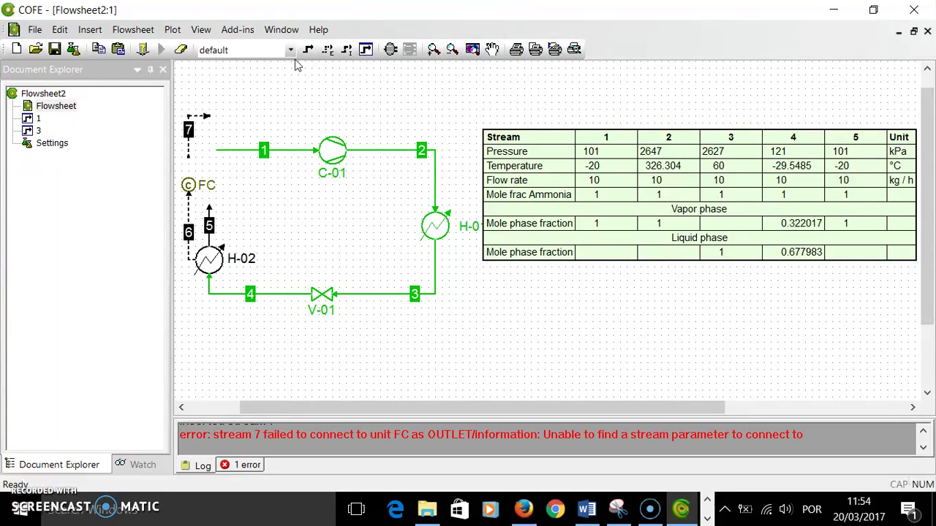
Insert a flow constraint at the start of stream 1, connected through its Outlet port, and rename it FCV
{"action": "left_click", "coordinate": [90, 29]}
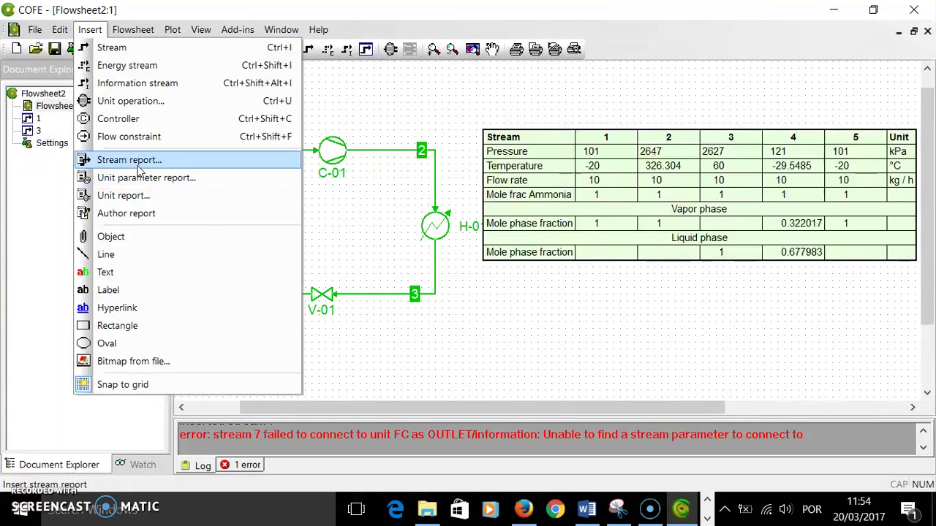
{"action": "left_click", "coordinate": [129, 137]}
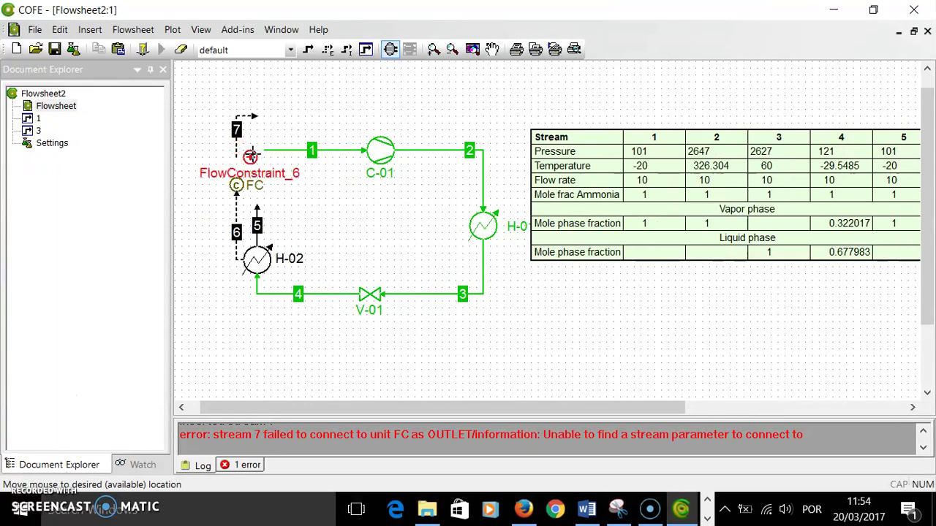
{"action": "left_click", "coordinate": [258, 147]}
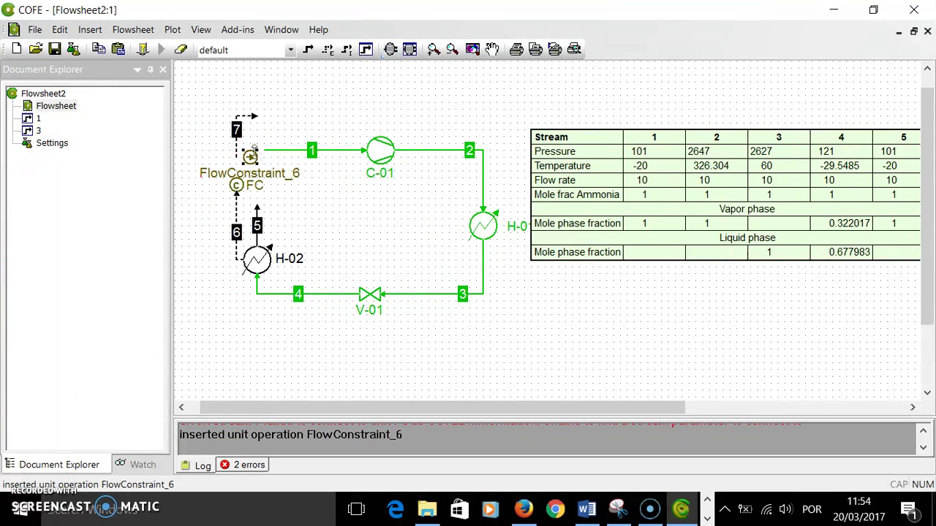
{"action": "mouse_move", "coordinate": [260, 150]}
{"action": "left_mouse_down"}
{"action": "mouse_move", "coordinate": [252, 157]}
{"action": "mouse_move", "coordinate": [284, 151]}
{"action": "left_mouse_up"}
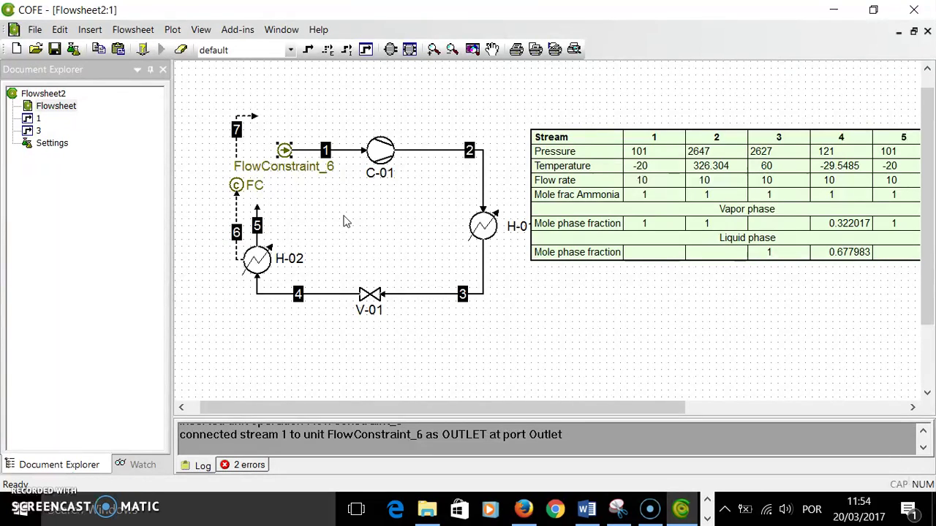
{"action": "double_click", "coordinate": [283, 168]}
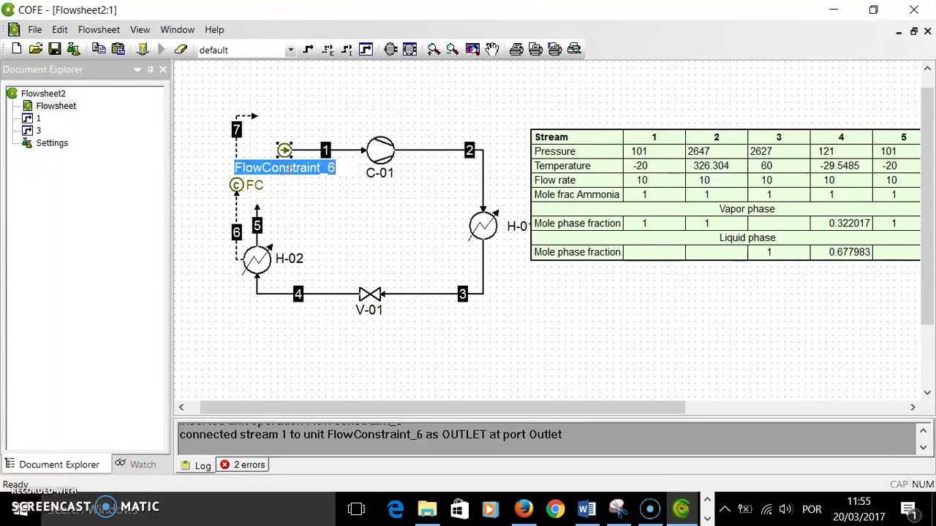
{"action": "type", "text": "FCM"}
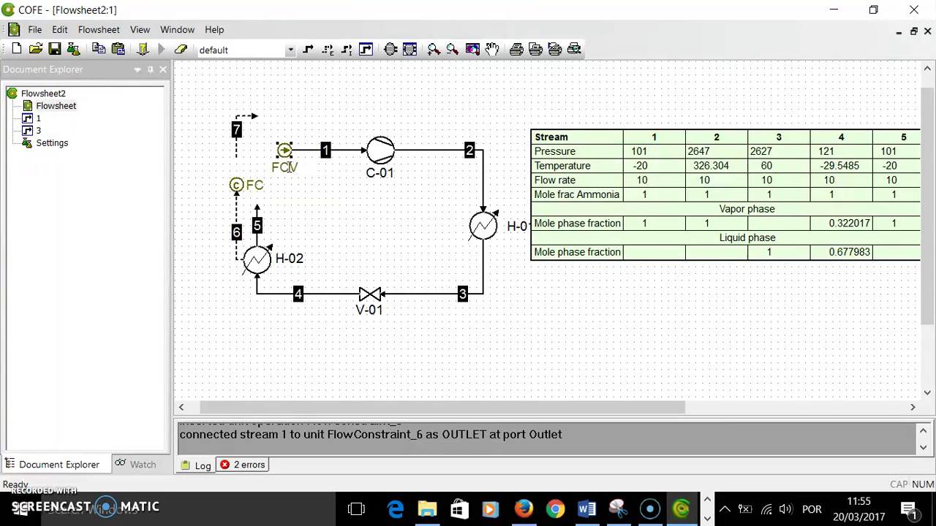
{"action": "key", "text": "Return"}
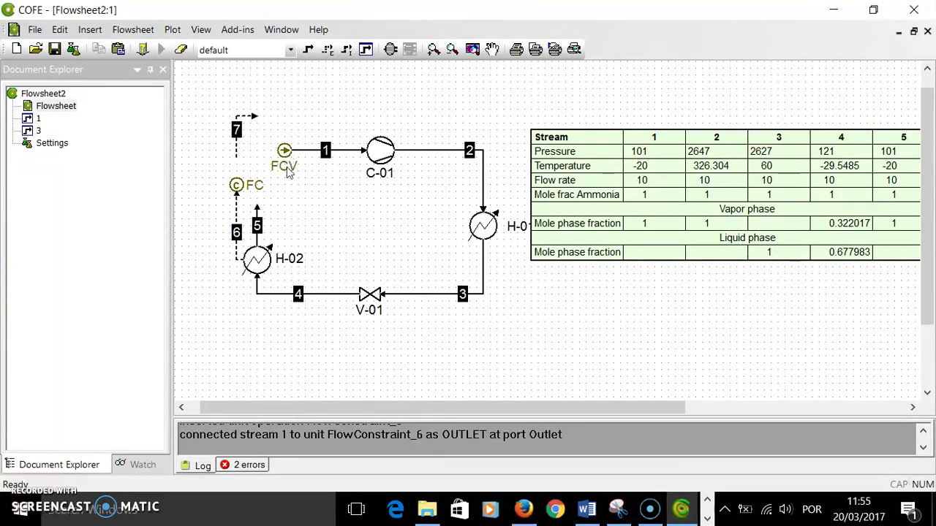
Add an input virtual information port coupled to the Mole flow parameter on FCV
{"action": "mouse_move", "coordinate": [283, 152]}
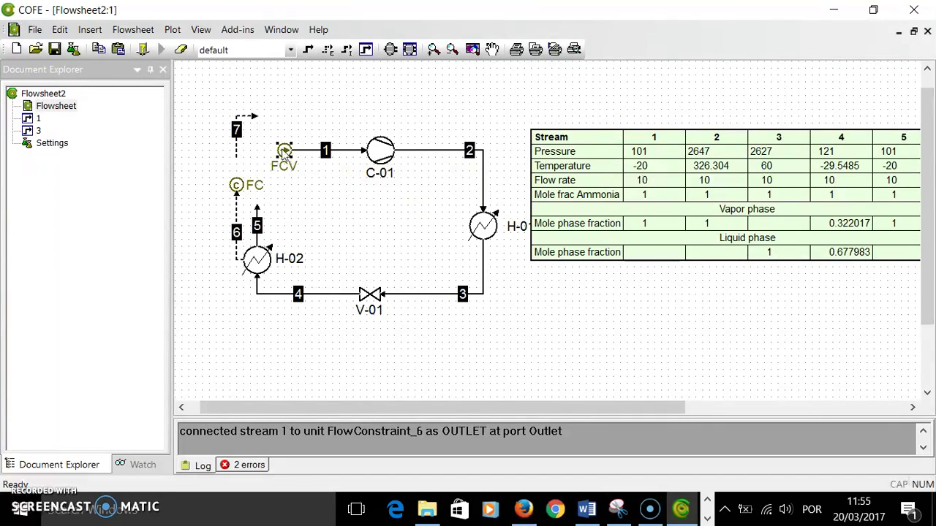
{"action": "double_click", "coordinate": [284, 150]}
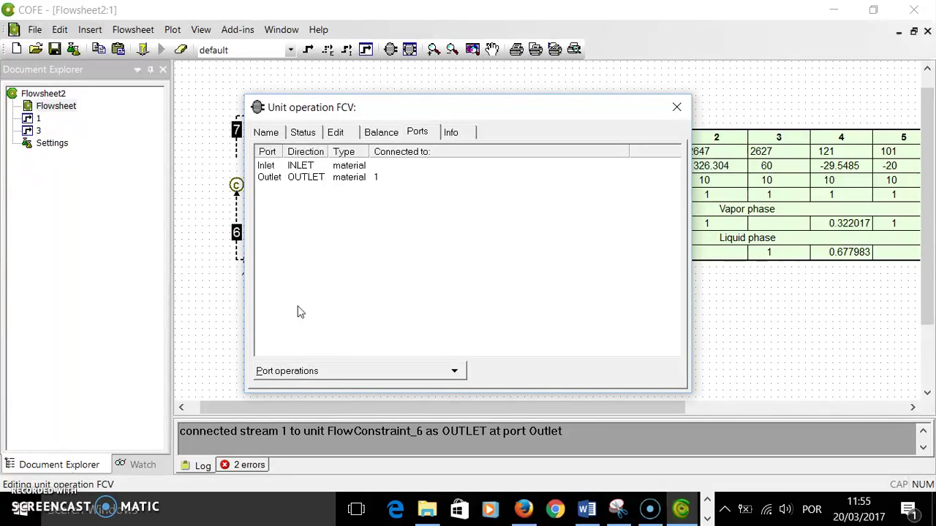
{"action": "left_click", "coordinate": [315, 373]}
{"action": "left_click", "coordinate": [307, 389]}
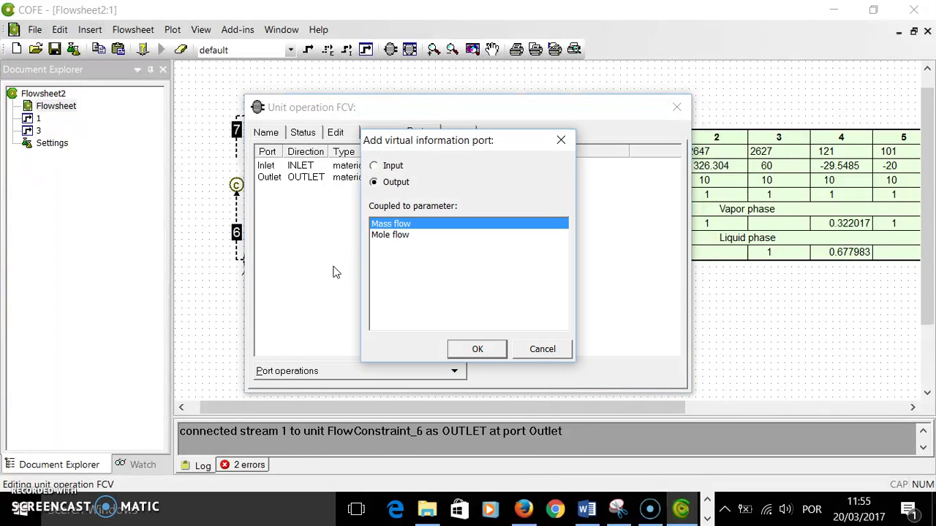
{"action": "left_click", "coordinate": [383, 170]}
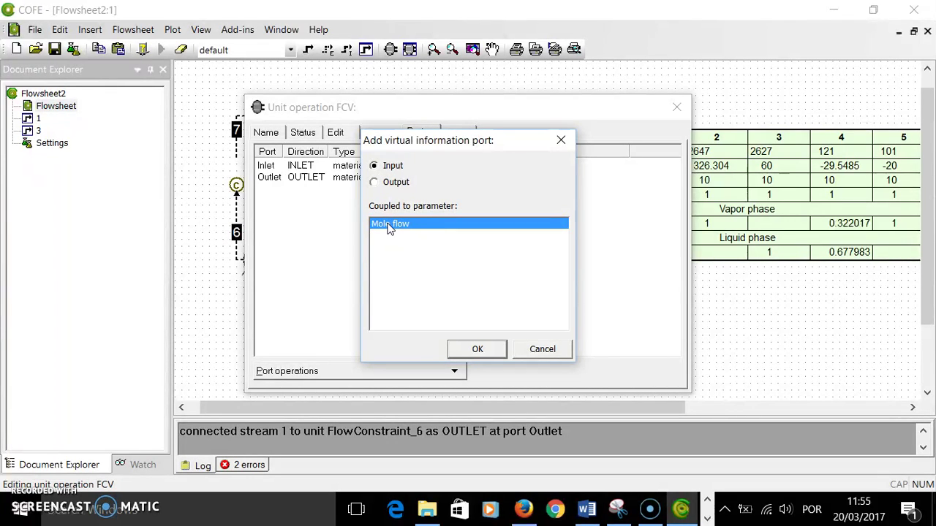
{"action": "left_click", "coordinate": [476, 348]}
{"action": "left_click", "coordinate": [677, 107]}
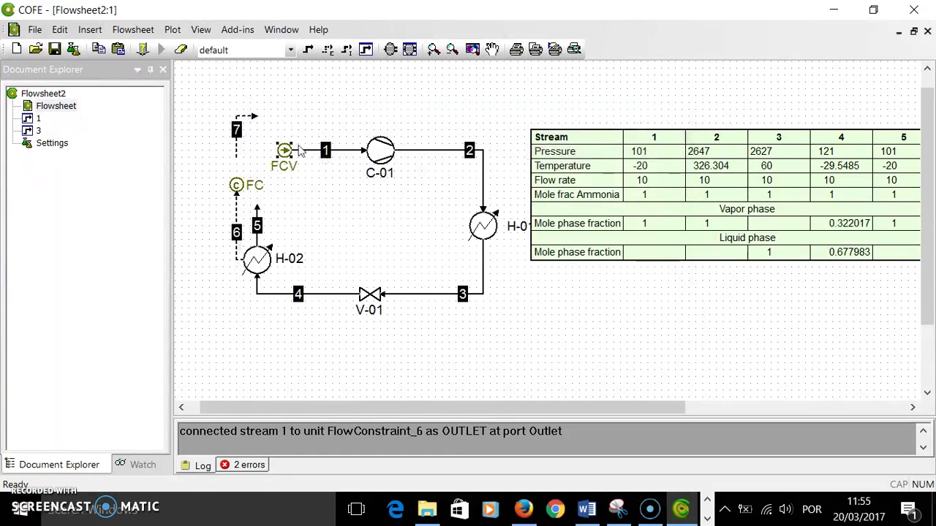
Connect stream 7 from FC's Controlled variable port to FCV's Mole flow port, and stream 5 to FCV's Inlet
{"action": "left_click_drag", "start_coordinate": [251, 120], "coordinate": [285, 143]}
{"action": "left_click_drag", "start_coordinate": [233, 156], "coordinate": [236, 184]}
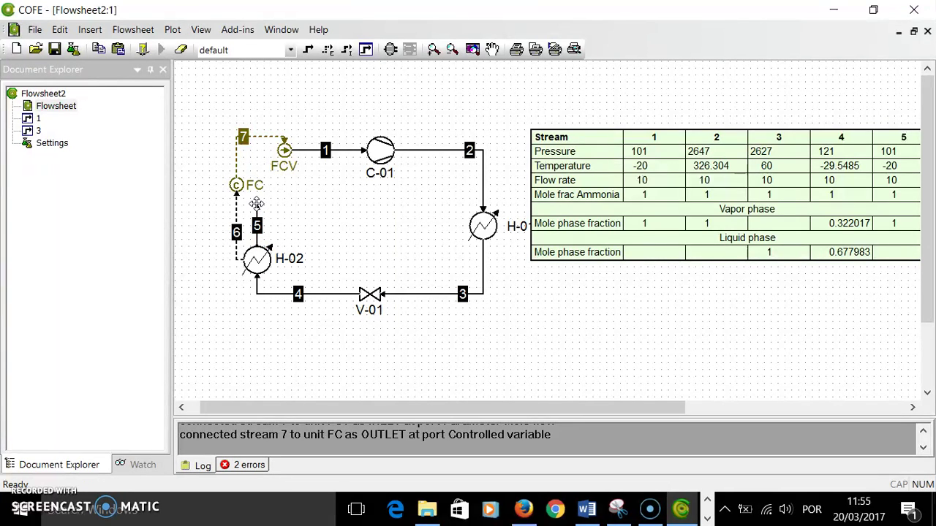
{"action": "left_click_drag", "start_coordinate": [256, 204], "coordinate": [277, 149]}
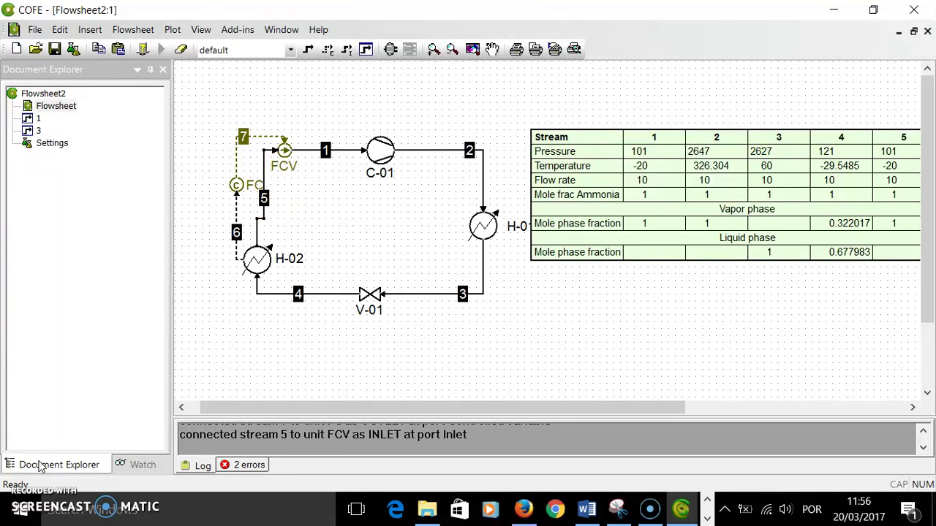